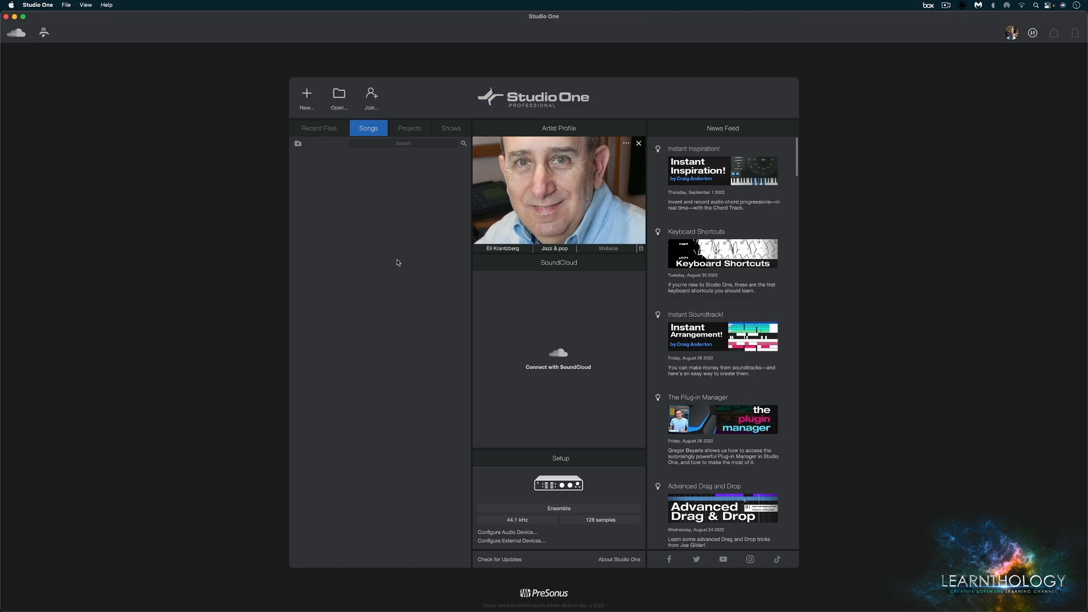
- Open the Studio One Installation window and review the available updates, installed content and available downloads
left_click(35, 6)
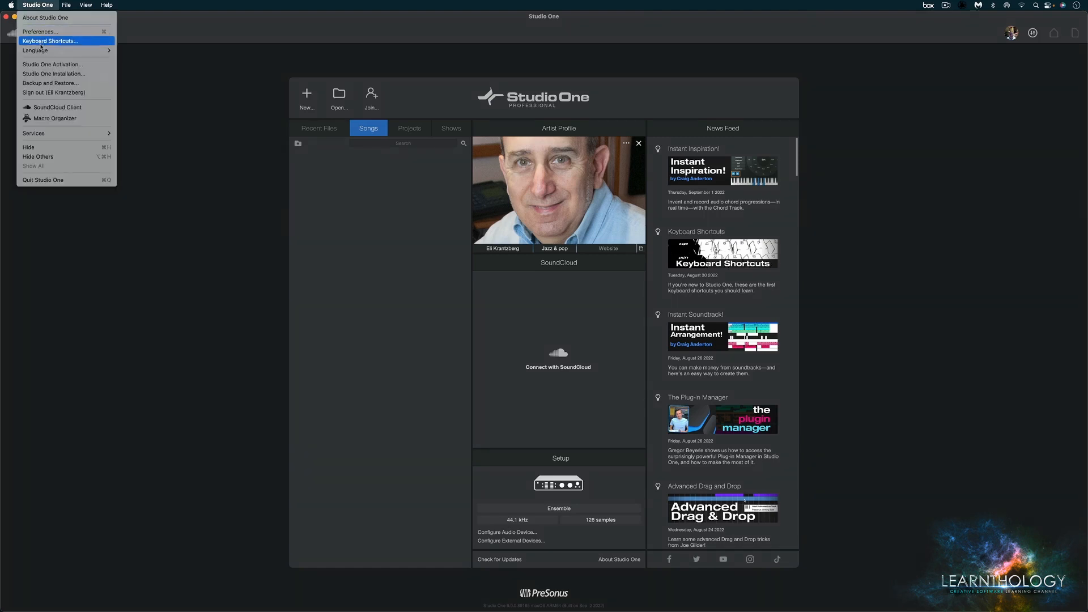
left_click(48, 74)
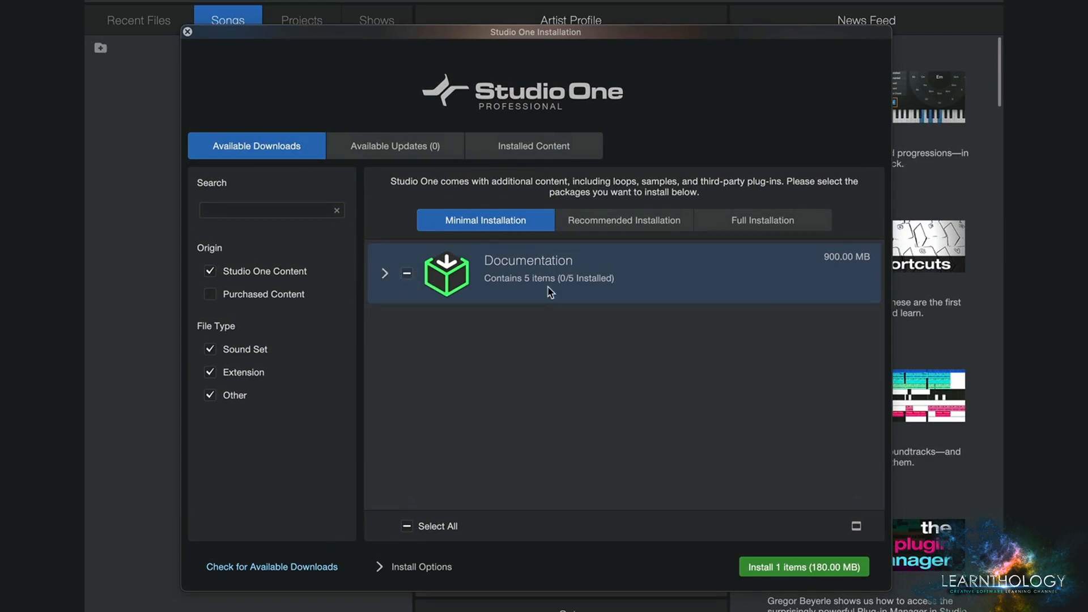
left_click(401, 152)
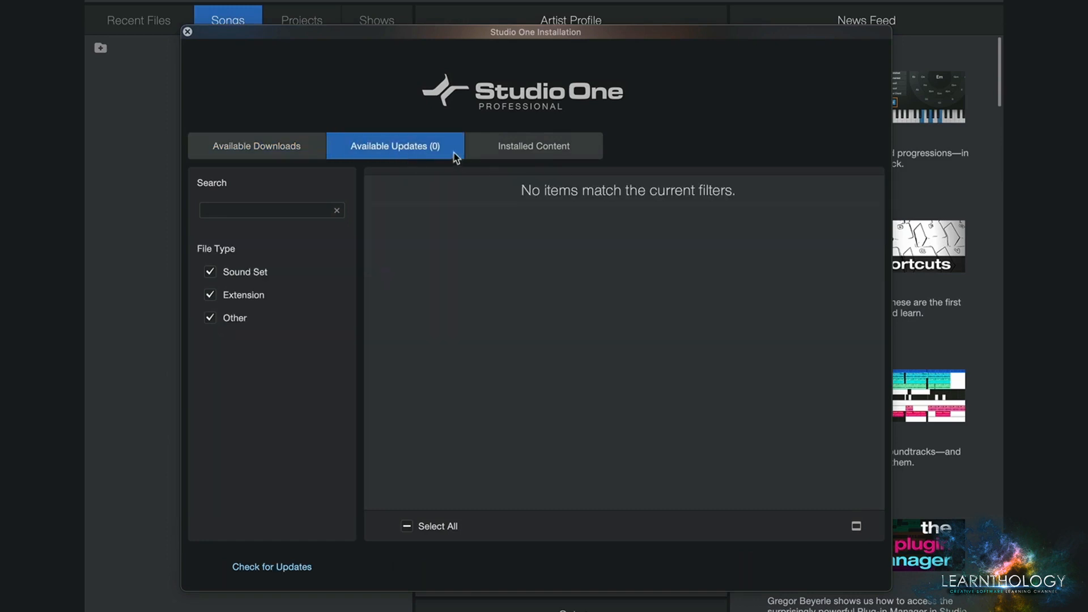
left_click(547, 147)
left_click(385, 151)
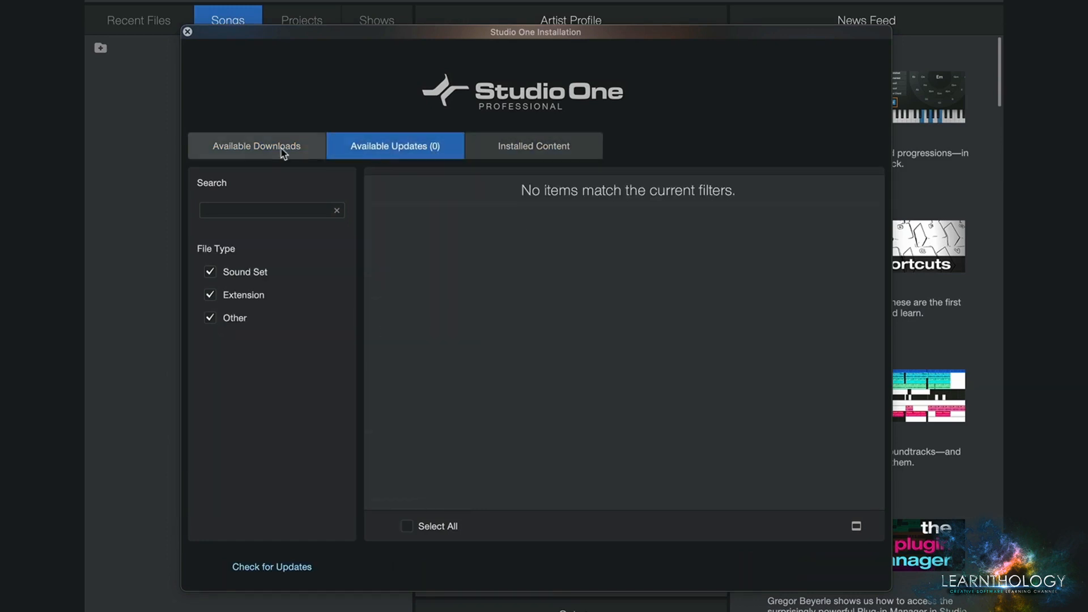
left_click(259, 149)
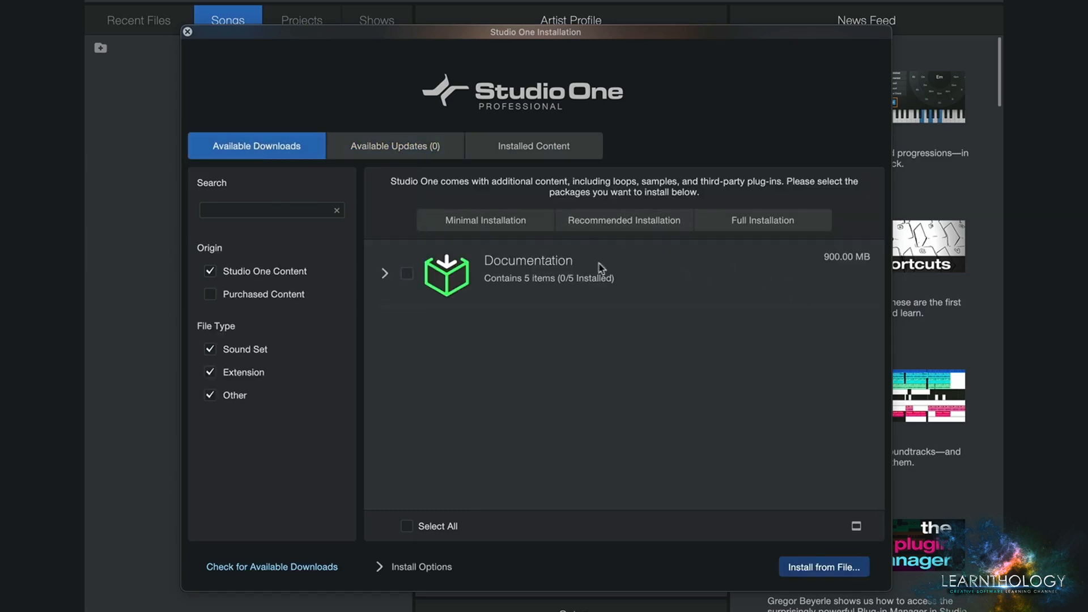
- Select and deselect the Documentation package, and examine the install source and destination options
left_click(407, 274)
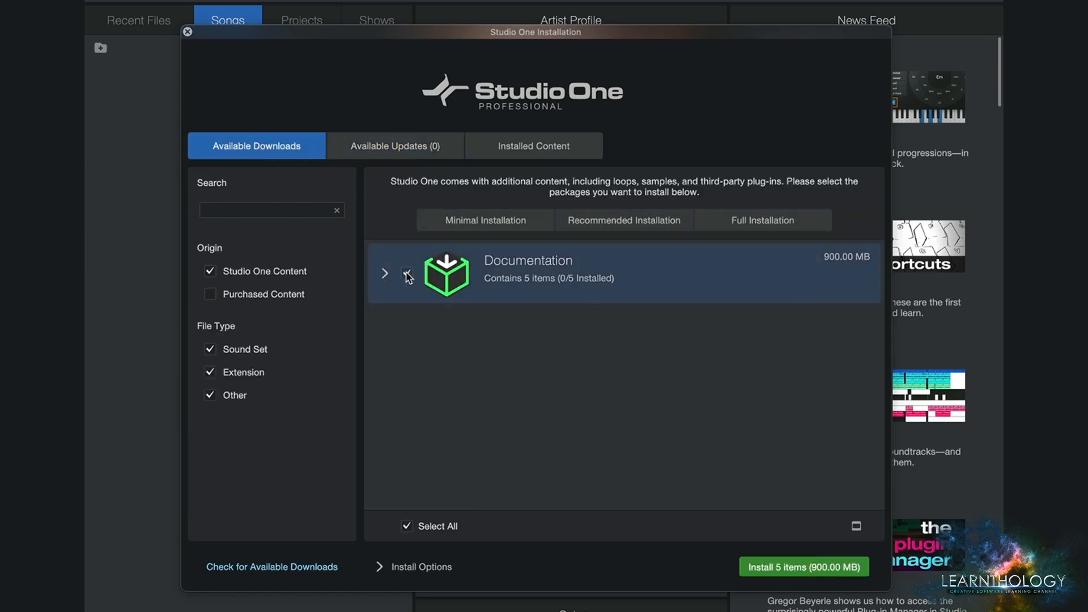
left_click(406, 273)
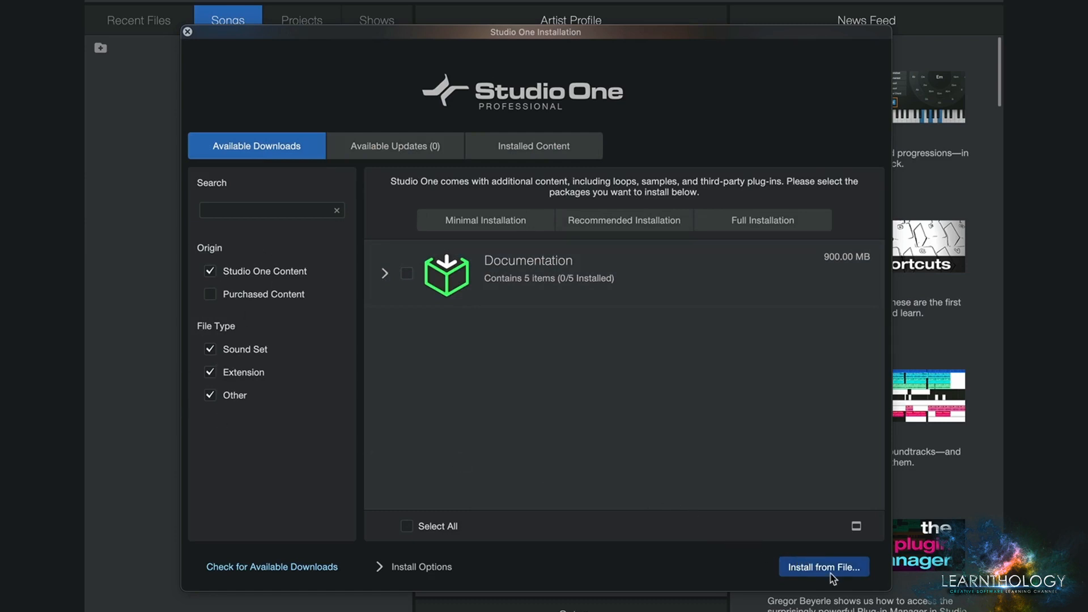
left_click(380, 568)
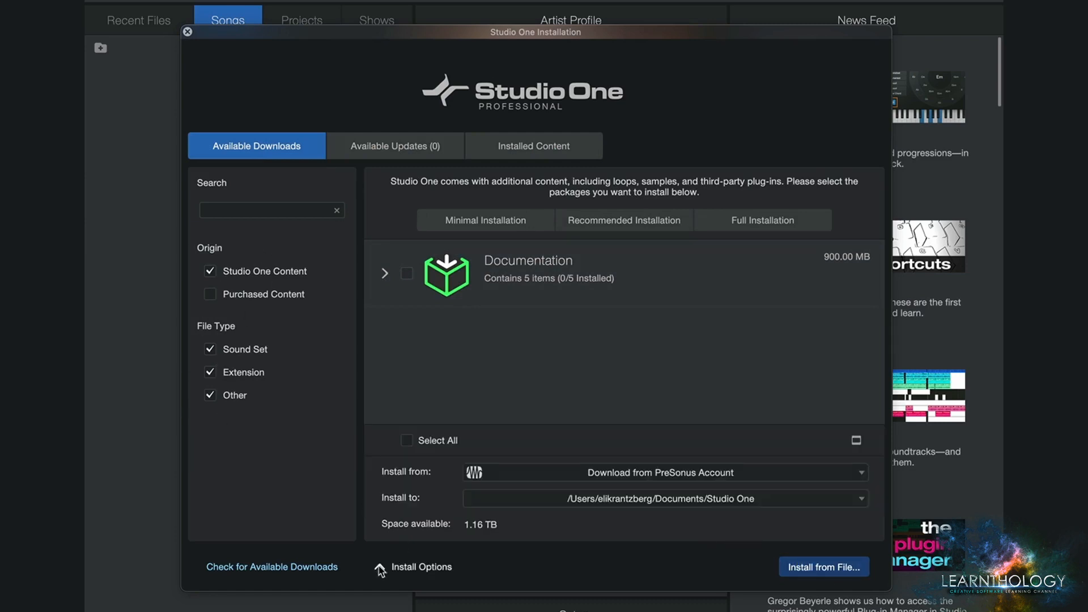
left_click(380, 568)
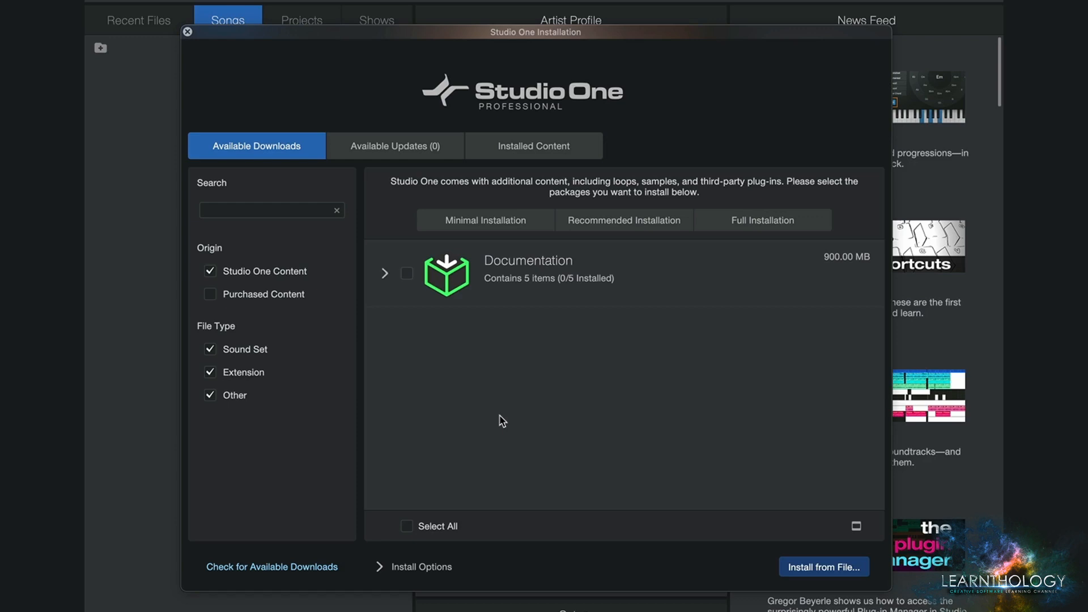
- Choose Minimal Installation for the downloads and close the installation window
left_click(437, 219)
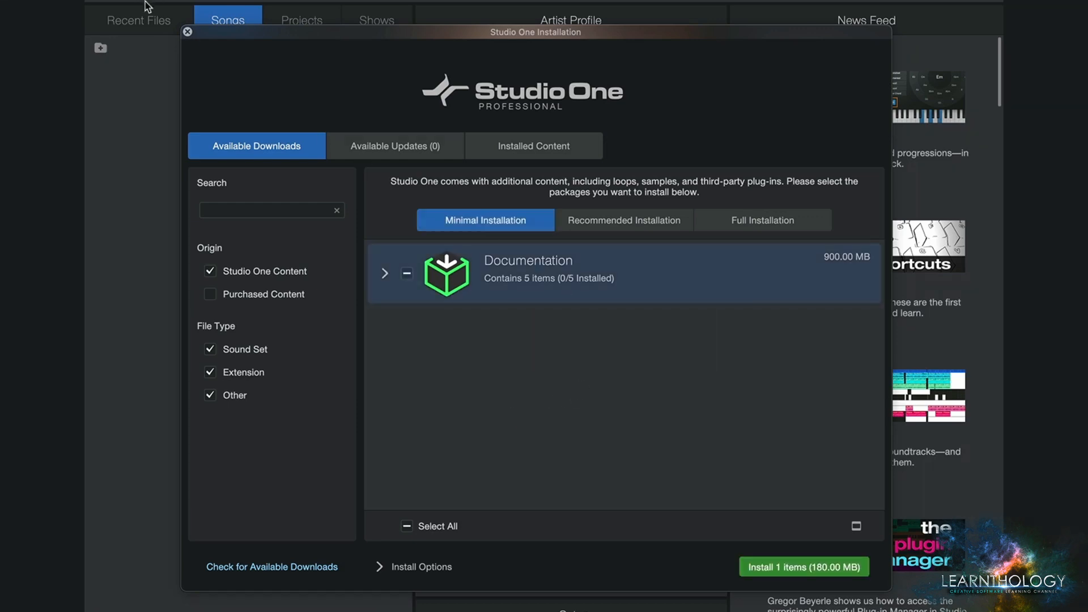
left_click(187, 31)
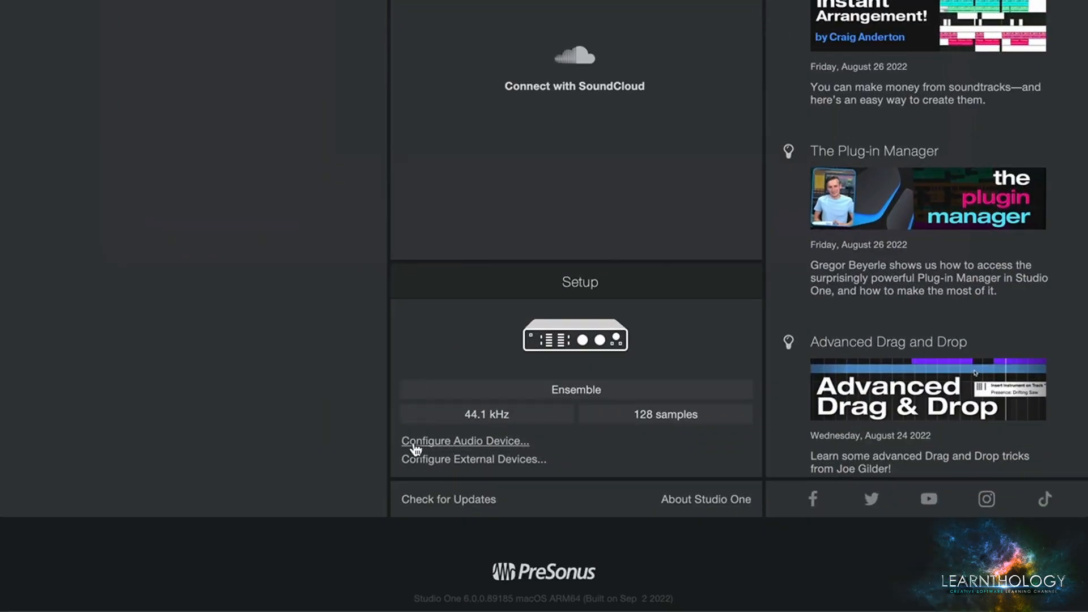
- Open the audio device configuration from the start page's Setup section and close it again
left_click(481, 441)
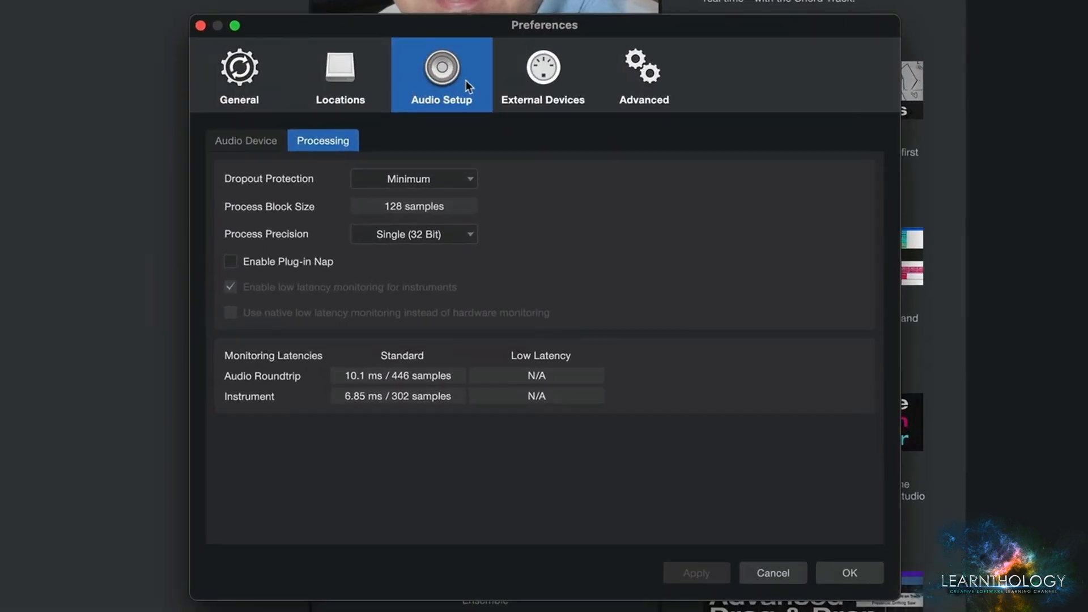
left_click(200, 25)
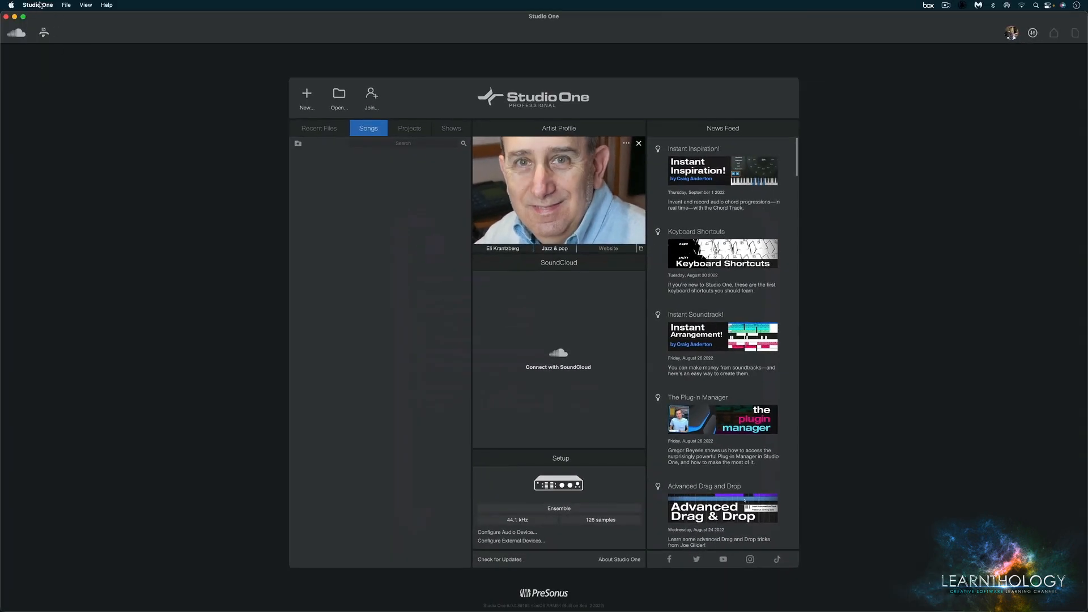
- Open the Audio Device preferences, choose Ensemble as the playback device and review the recording device choices
left_click(39, 5)
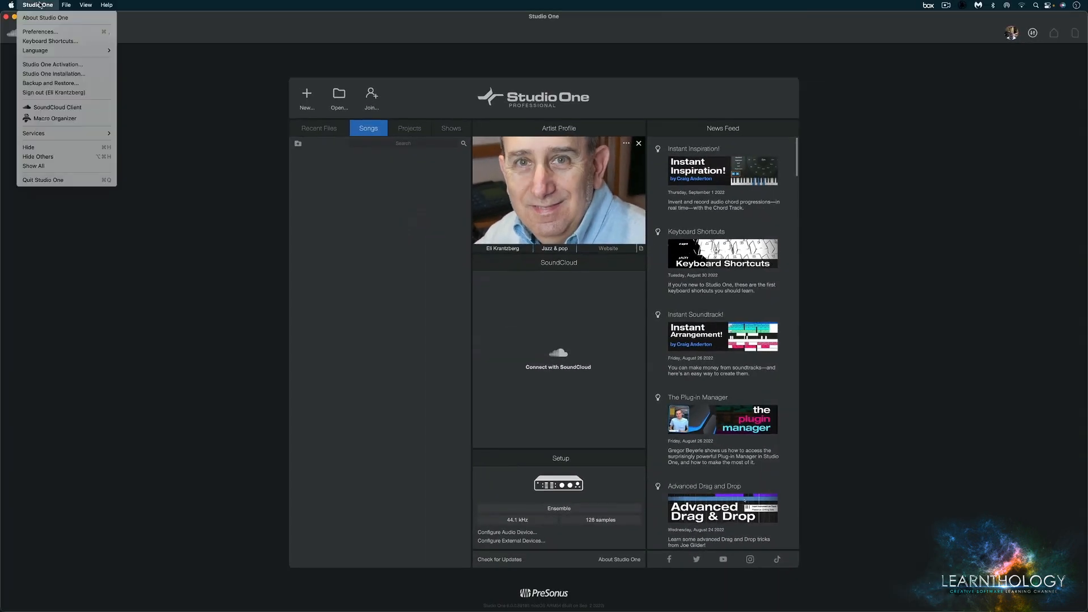
left_click(40, 32)
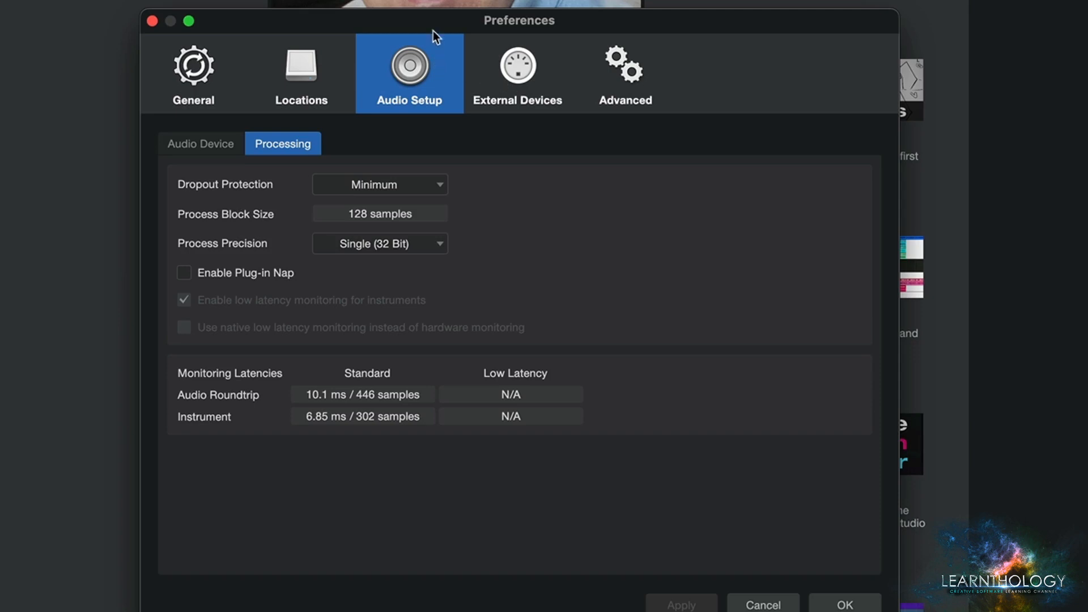
left_click(201, 145)
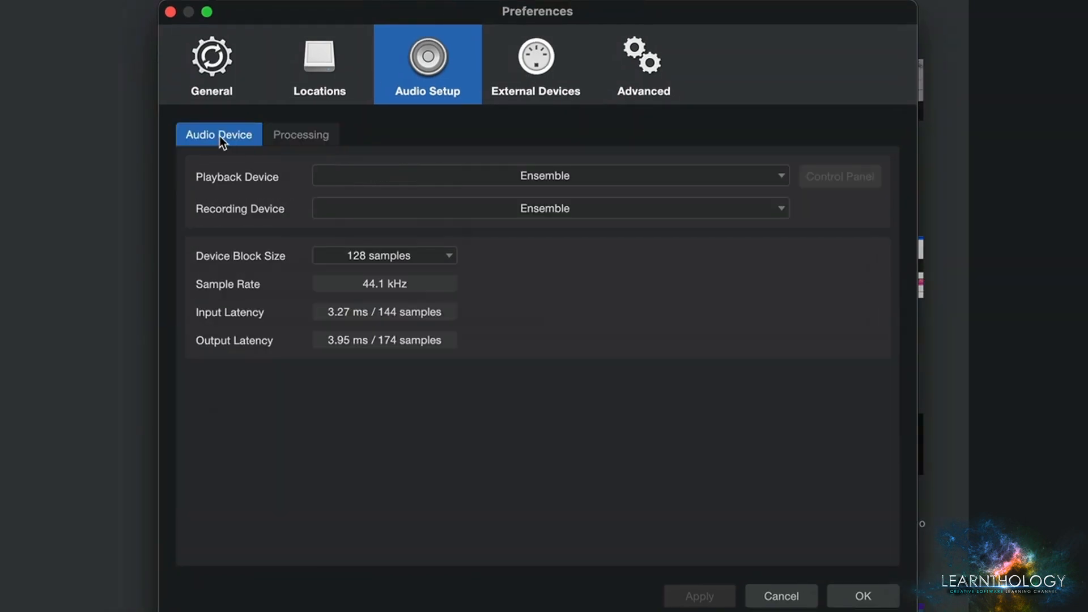
left_click(541, 177)
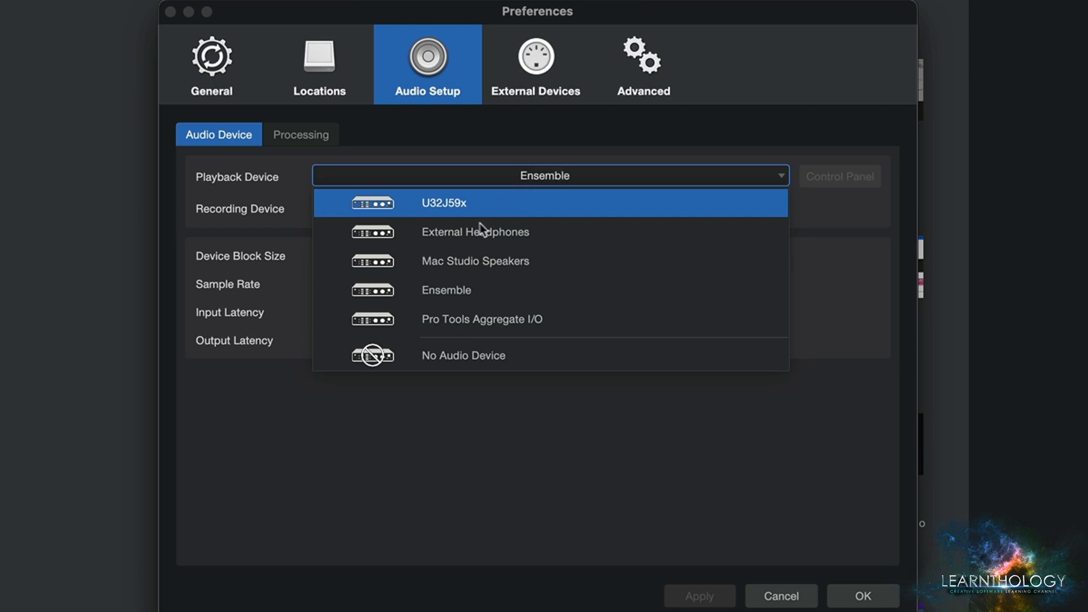
left_click(429, 296)
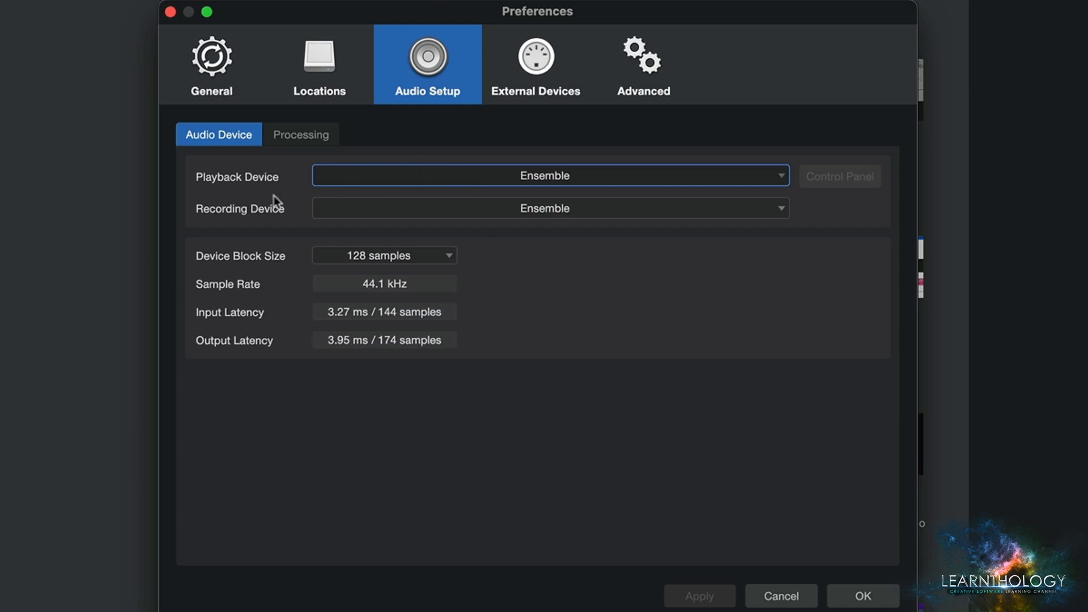
left_click(543, 208)
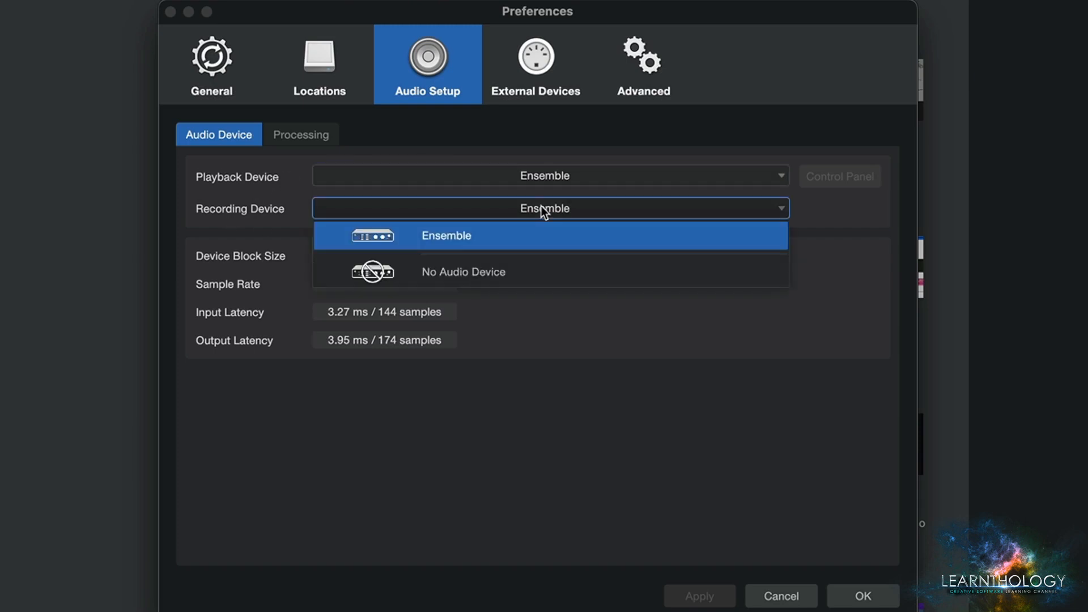
left_click(379, 151)
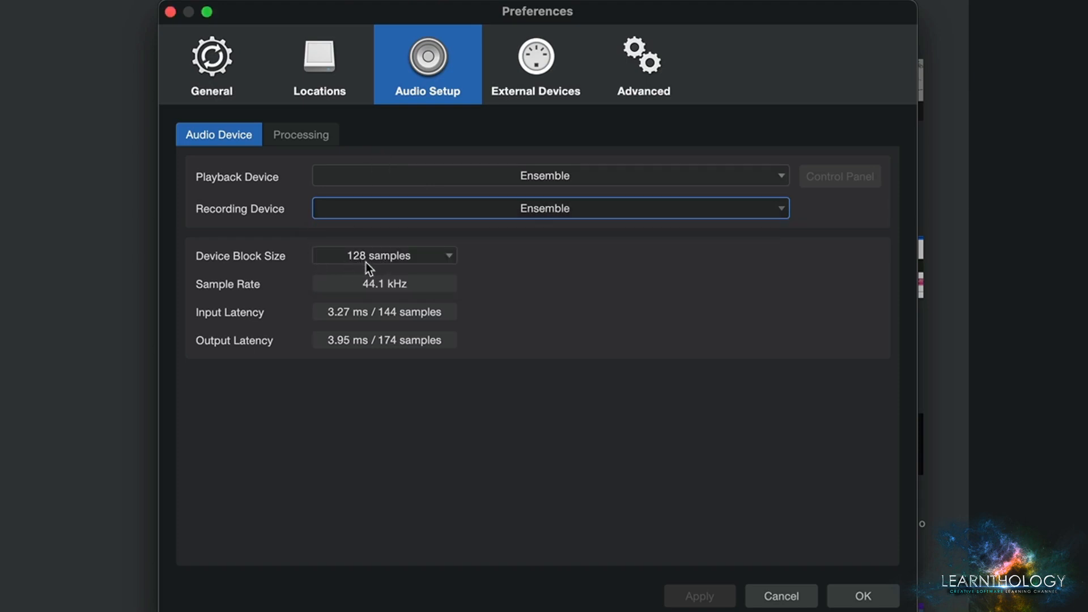
- Examine the available device block sizes without changing the current one
left_click(393, 256)
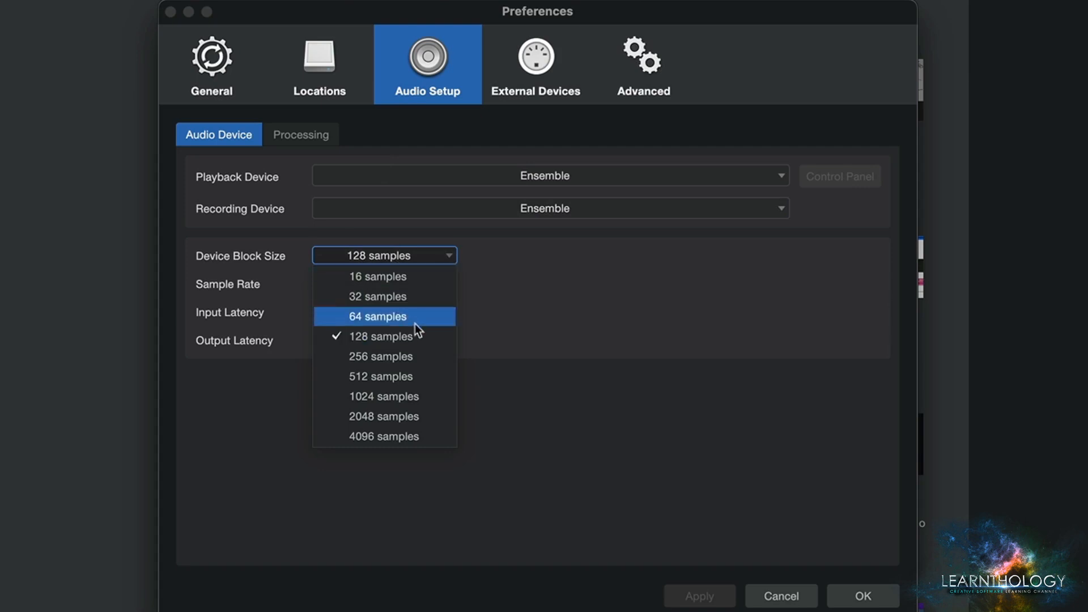
left_click(563, 262)
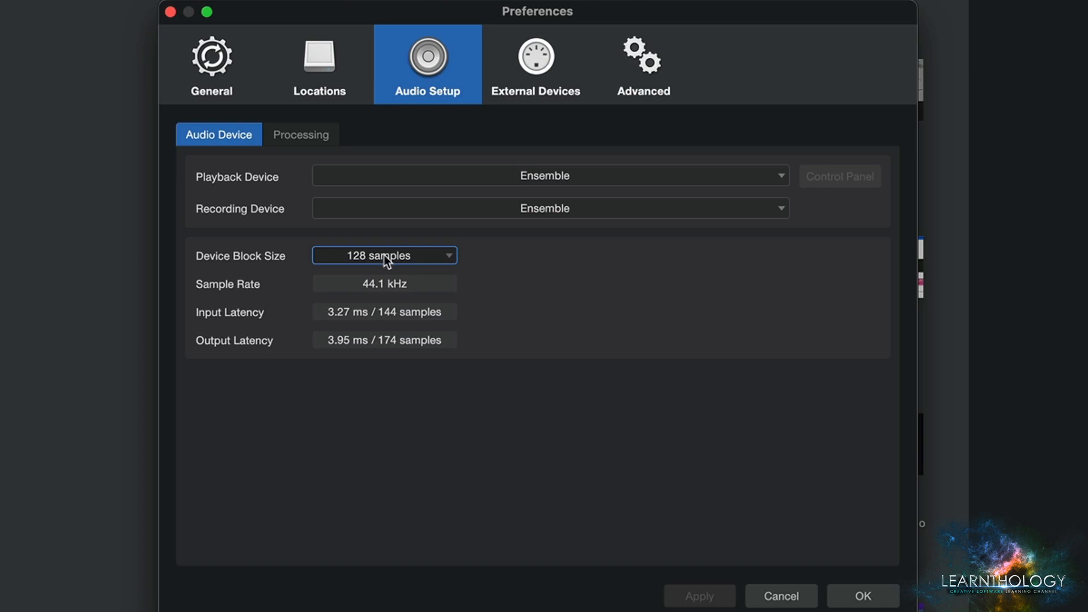
left_click(432, 256)
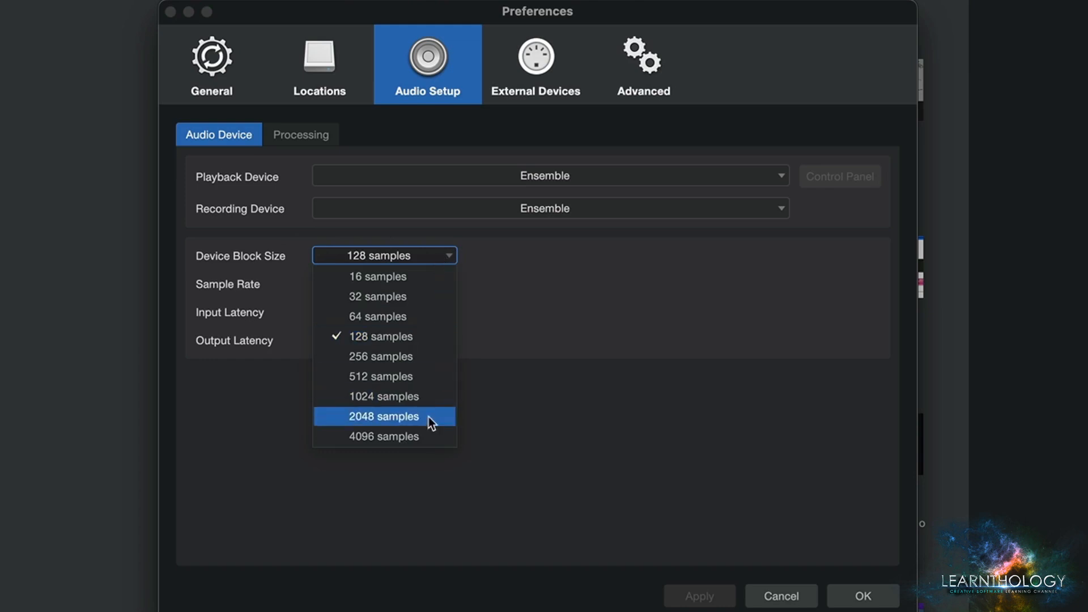
left_click(559, 260)
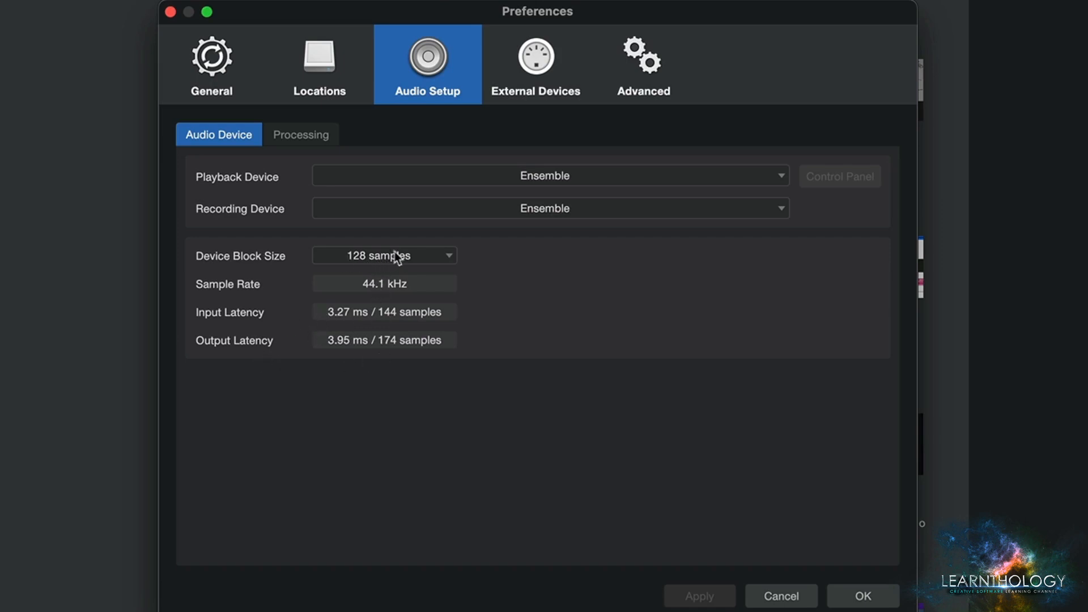
- Try a device block size of 512 samples, and set it to 64 samples instead
left_click(413, 255)
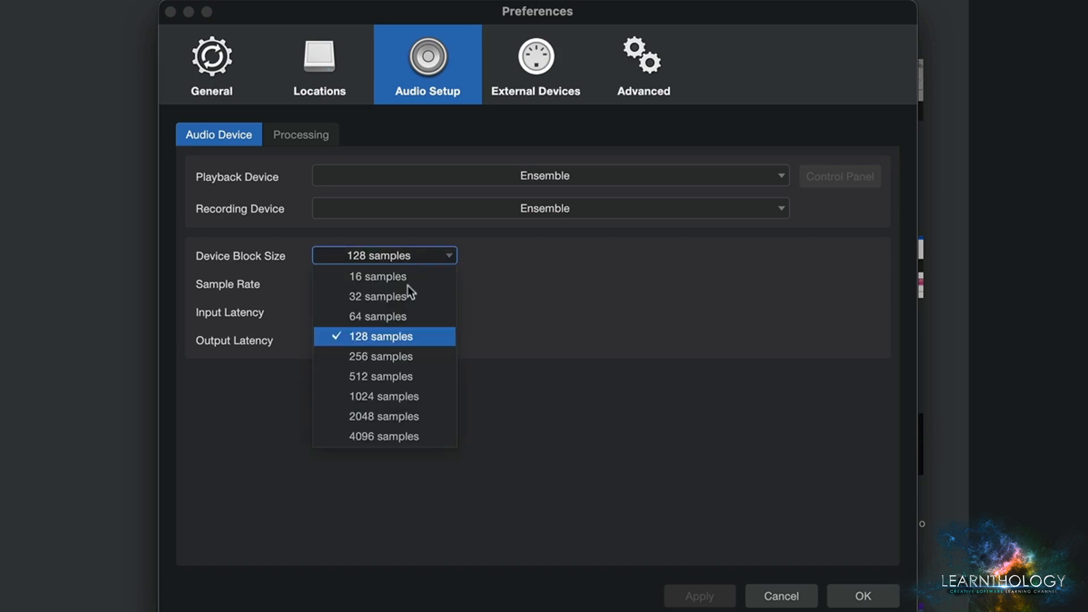
left_click(387, 379)
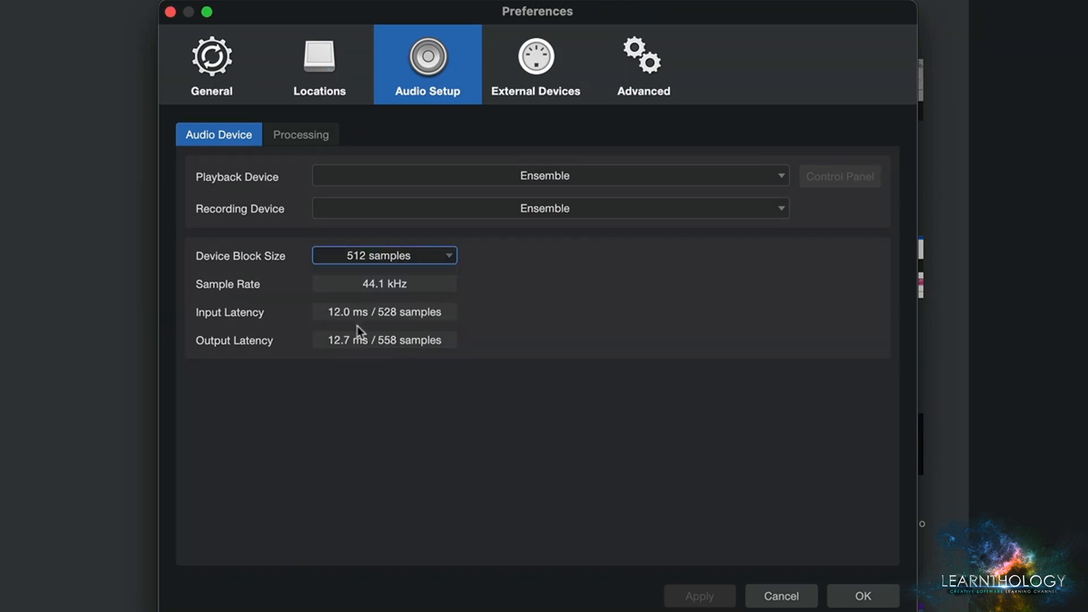
left_click(402, 254)
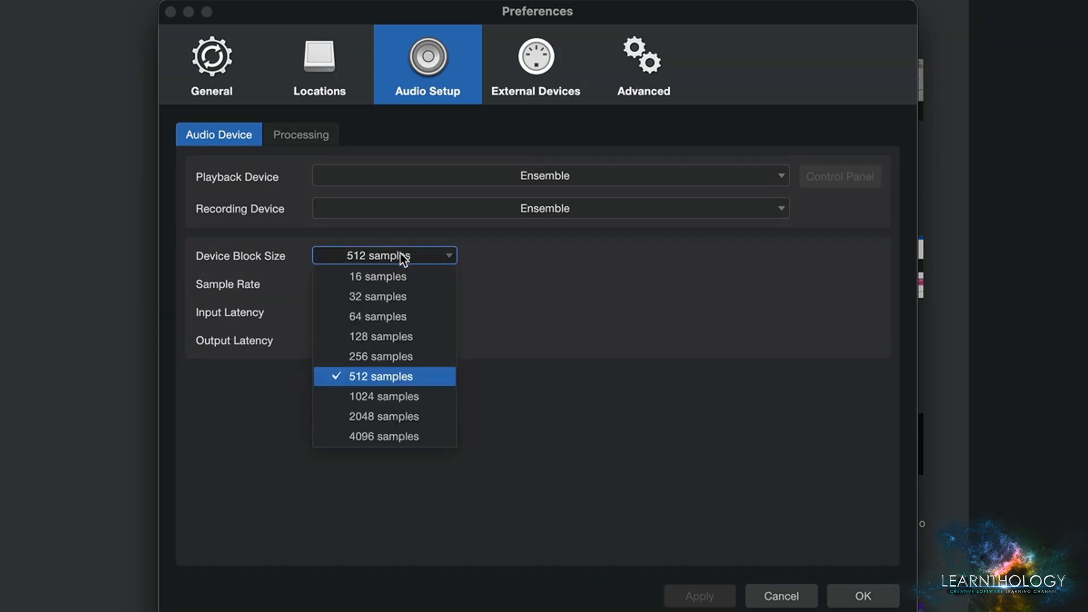
left_click(380, 316)
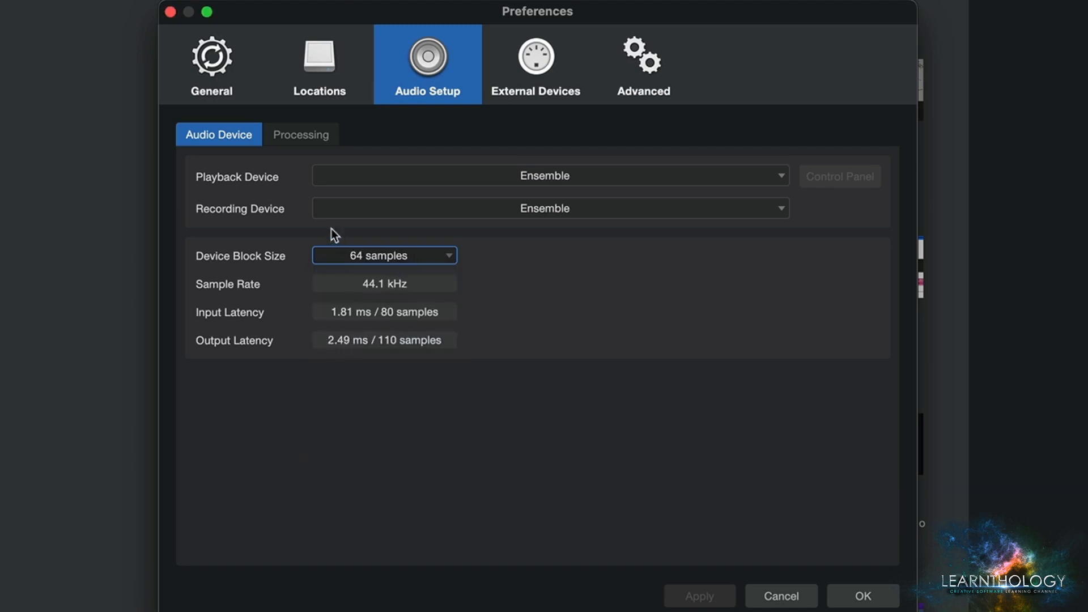
- Open the audio Processing settings and set Dropout Protection to Medium
left_click(301, 136)
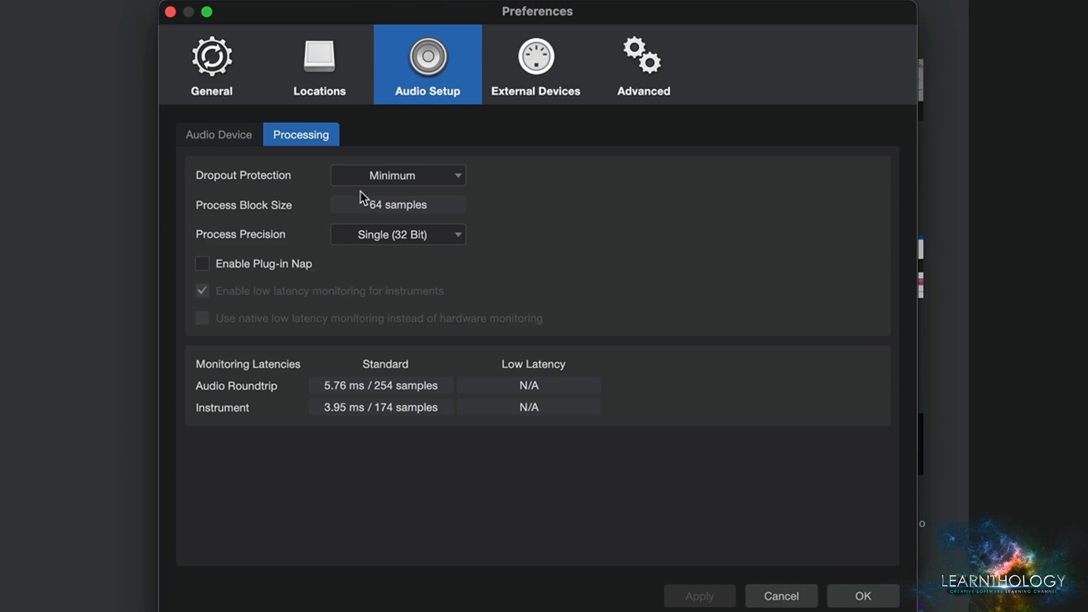
left_click(403, 178)
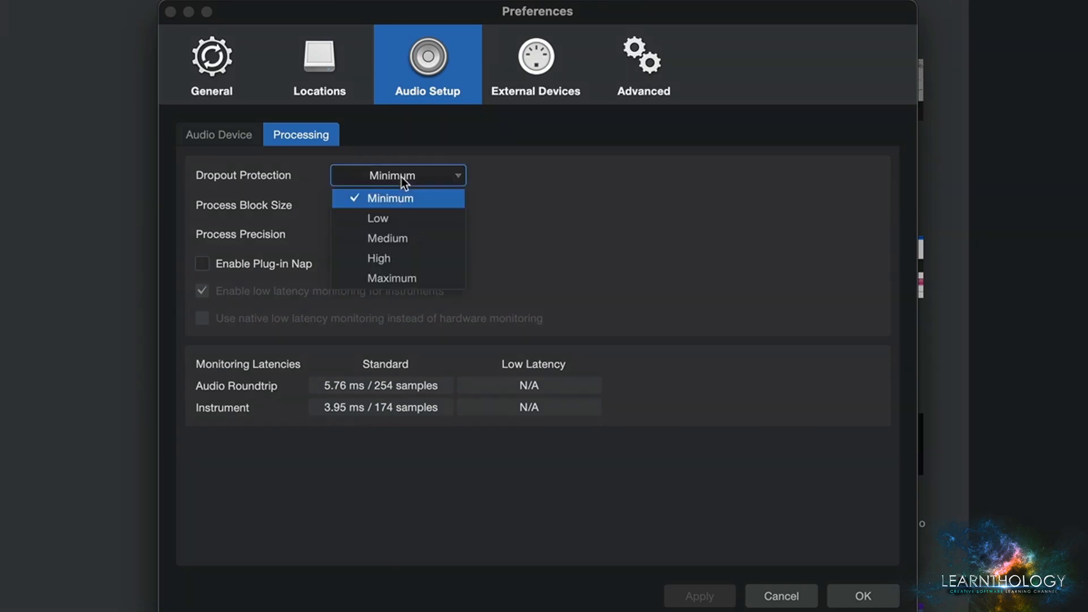
left_click(389, 237)
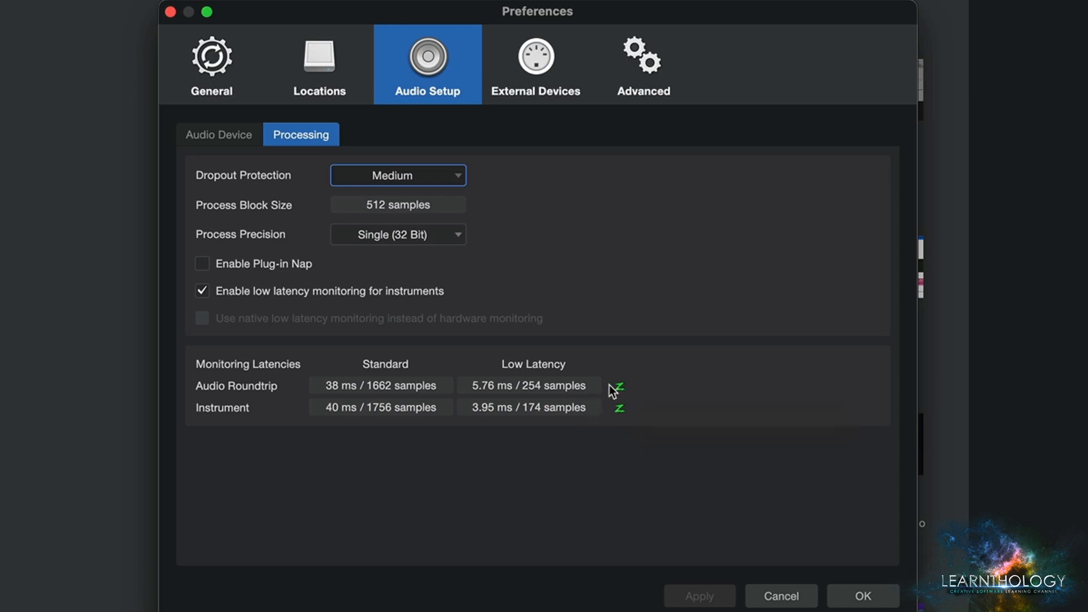
- Set Dropout Protection to Maximum, switching low latency monitoring for instruments off and back on
left_click(203, 291)
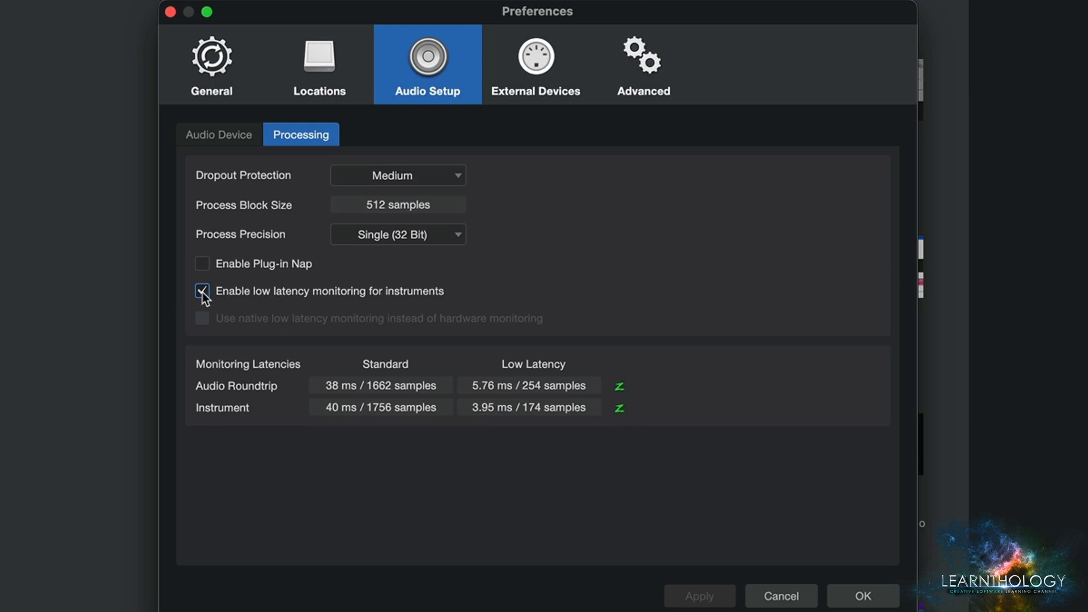
left_click(372, 181)
left_click(397, 279)
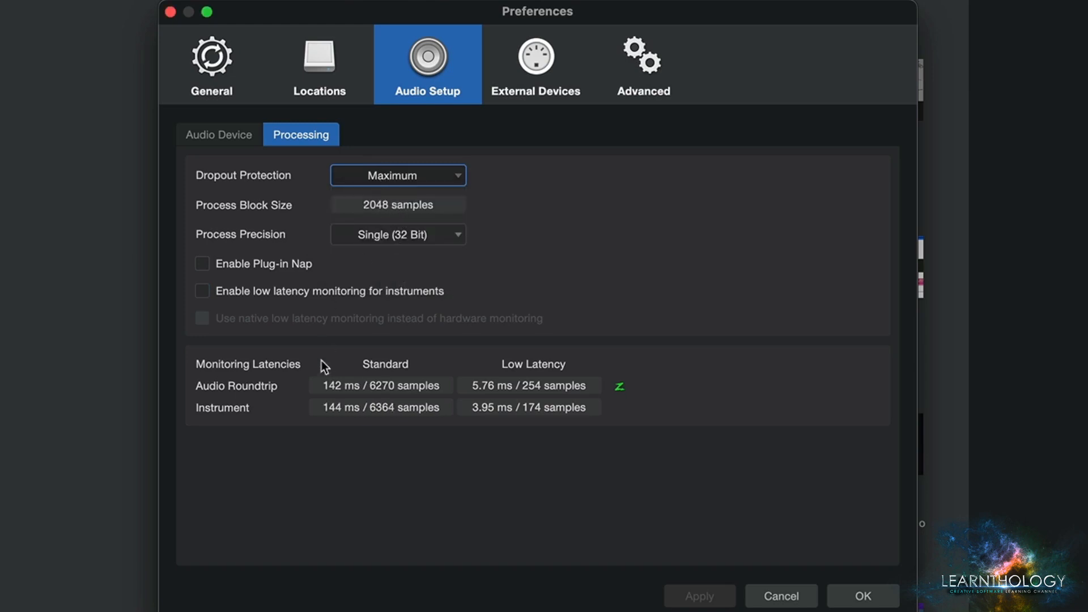
left_click(202, 291)
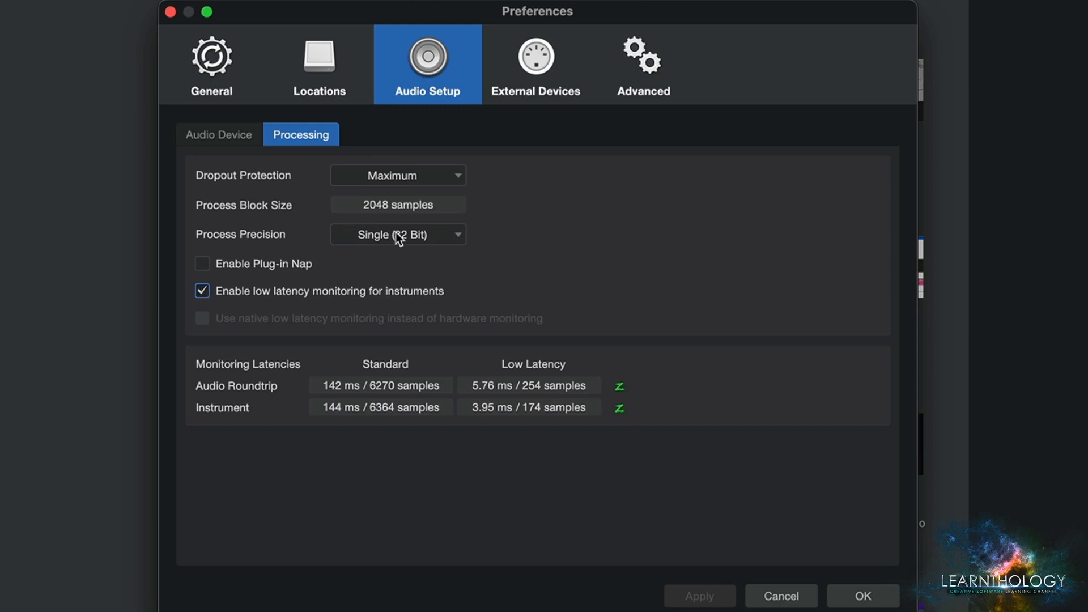
- Set Dropout Protection to Minimum and enable Plug-in Nap in the audio Processing settings
left_click(380, 177)
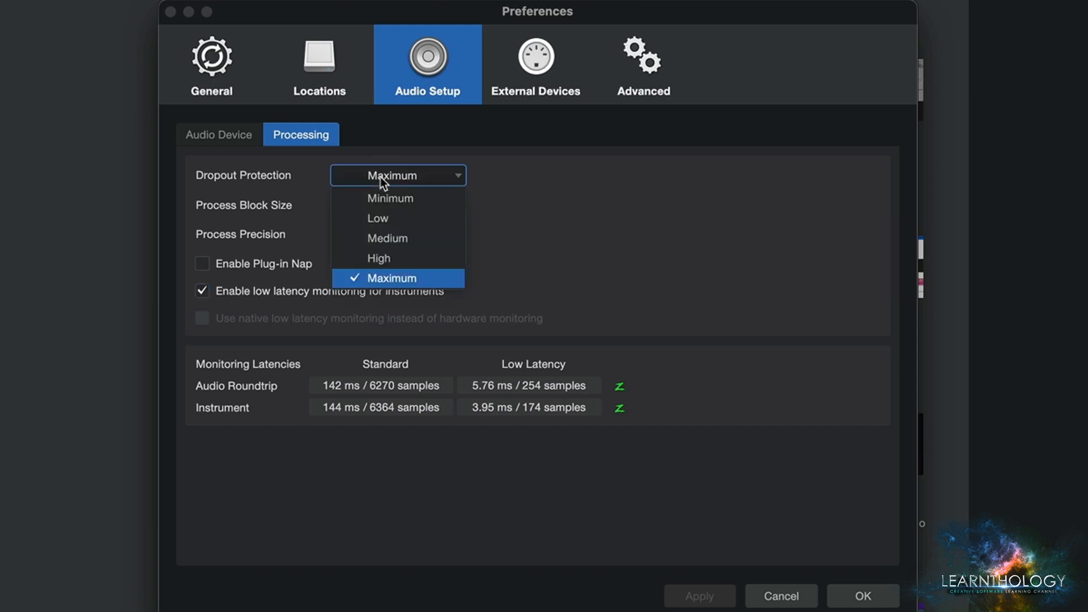
left_click(380, 198)
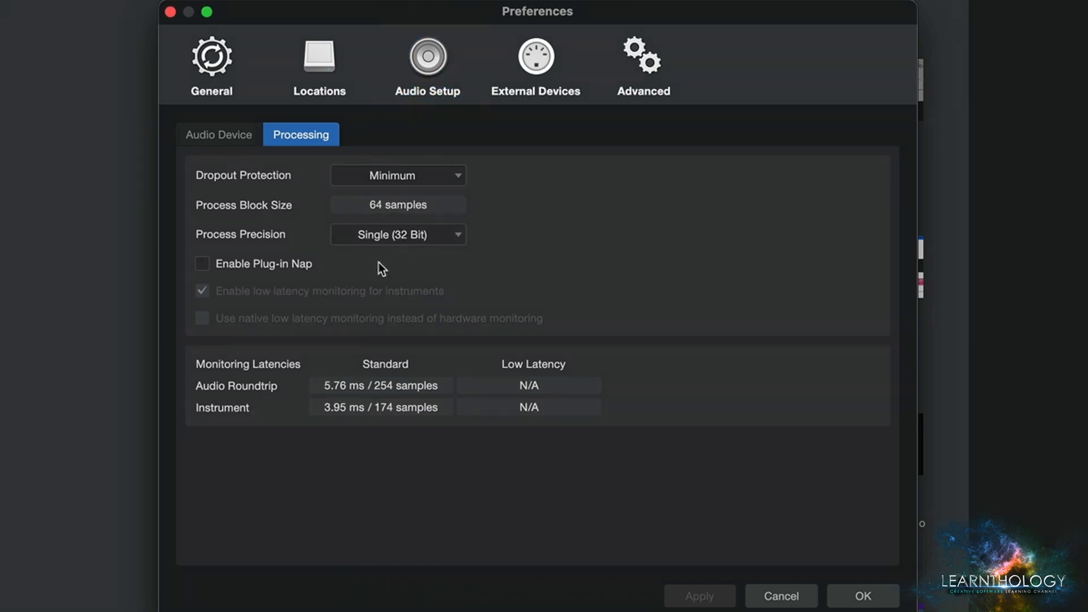
left_click(203, 263)
left_click(430, 62)
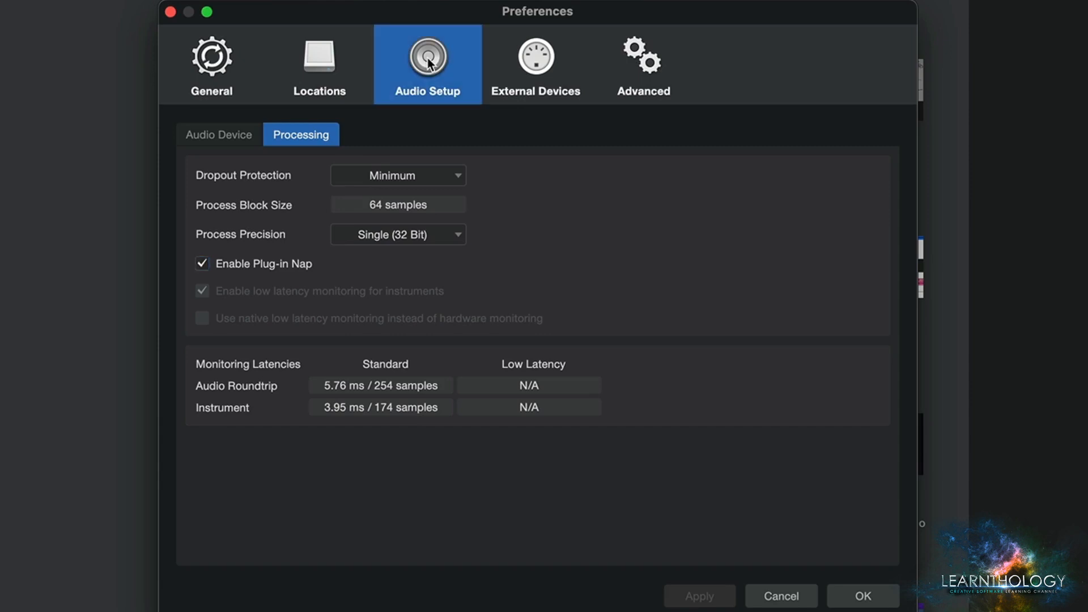
- Remove the Novation Impulse keyboard from the external devices, including its device model in User Devices
left_click(545, 62)
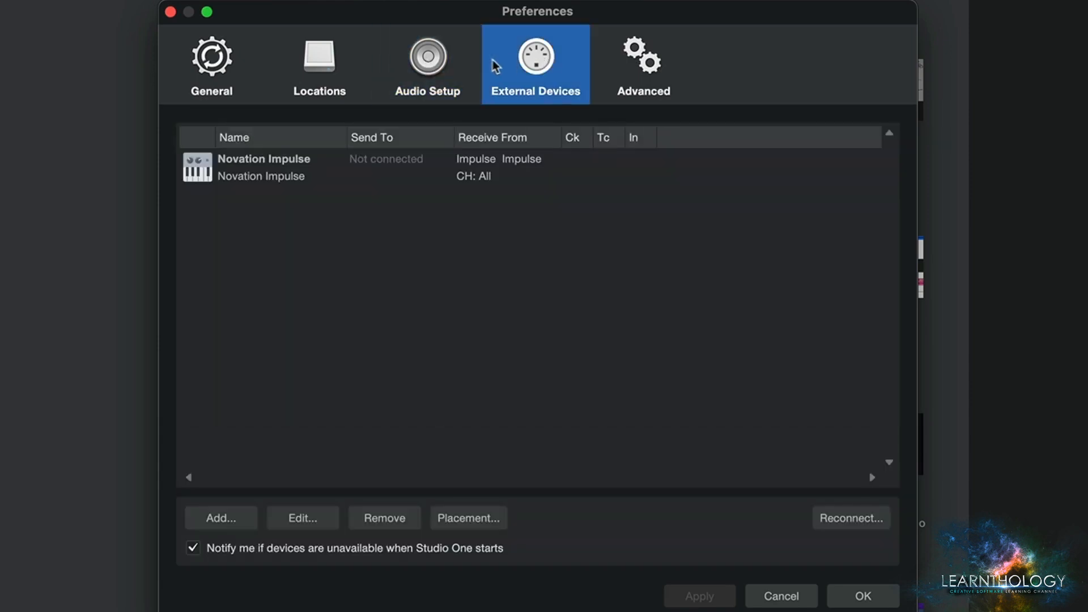
left_click(260, 173)
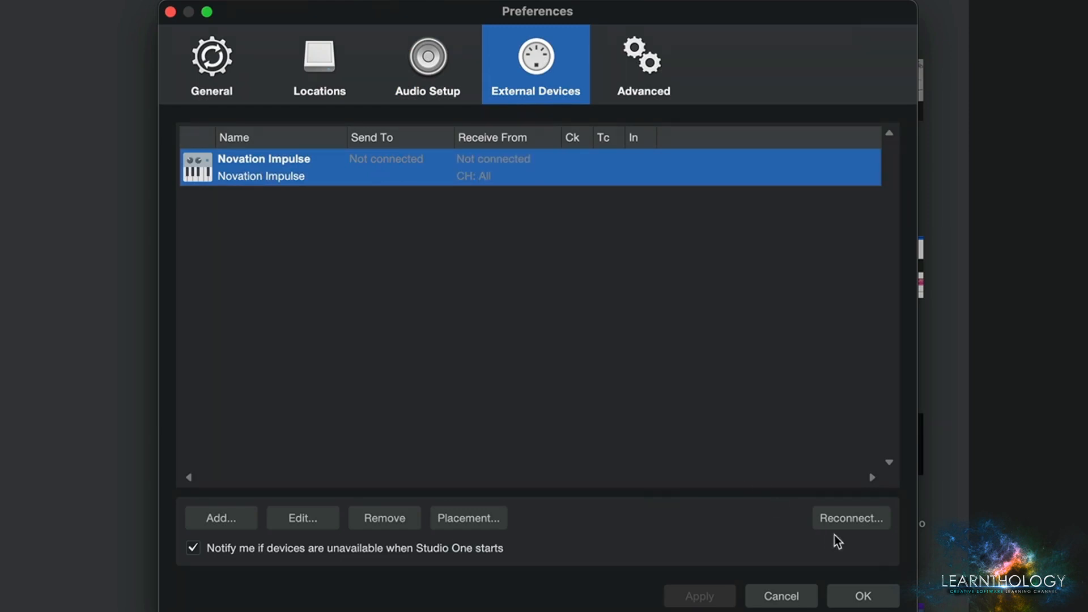
left_click(384, 517)
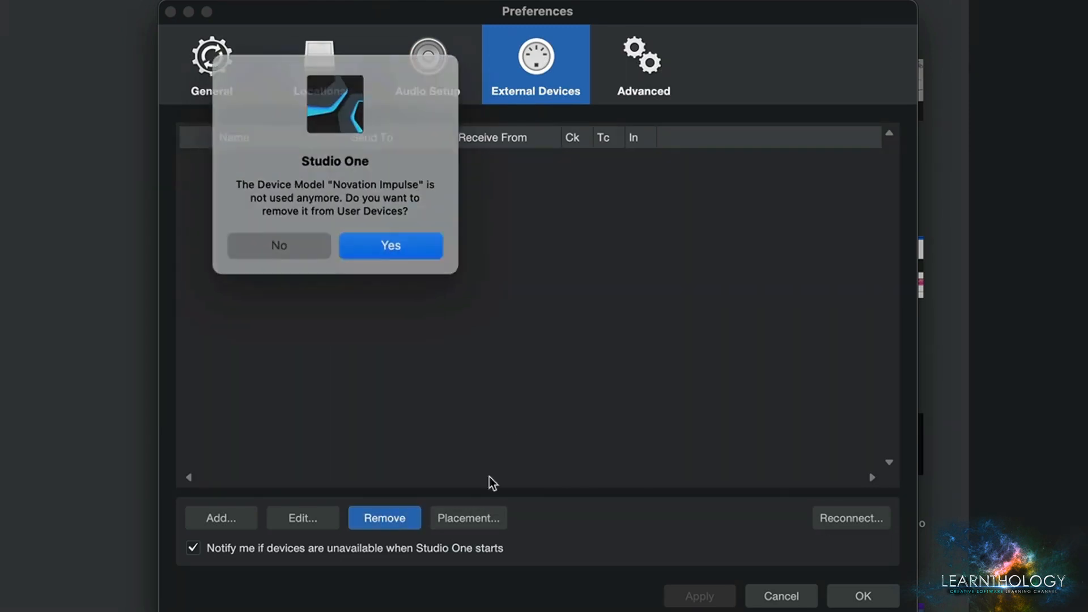
left_click(406, 249)
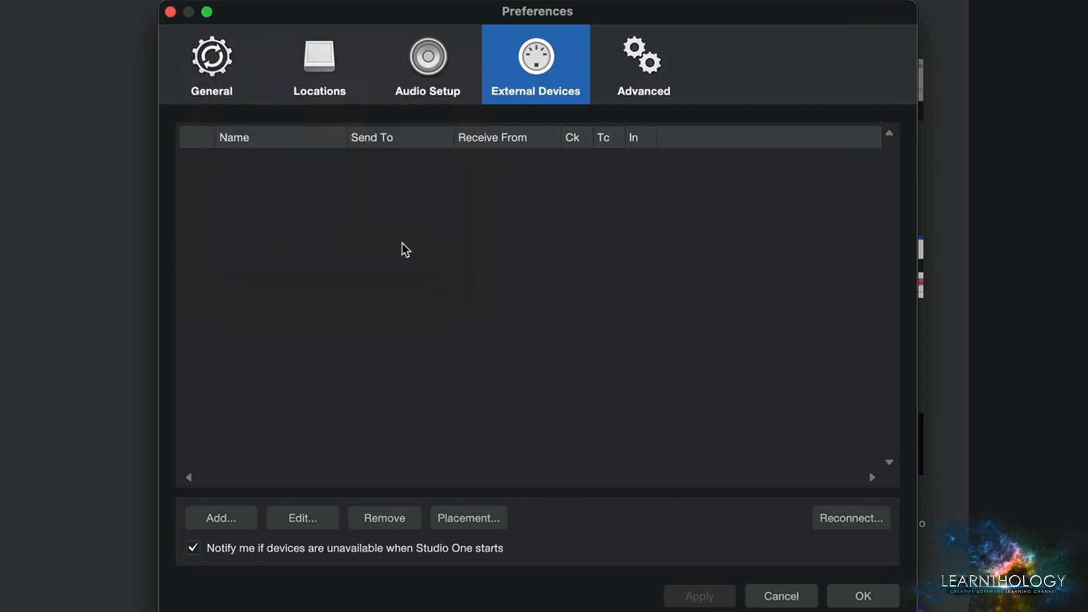
- Start adding an external device and look inside the E-MU, ESI and Frontier manufacturer folders
left_click(221, 517)
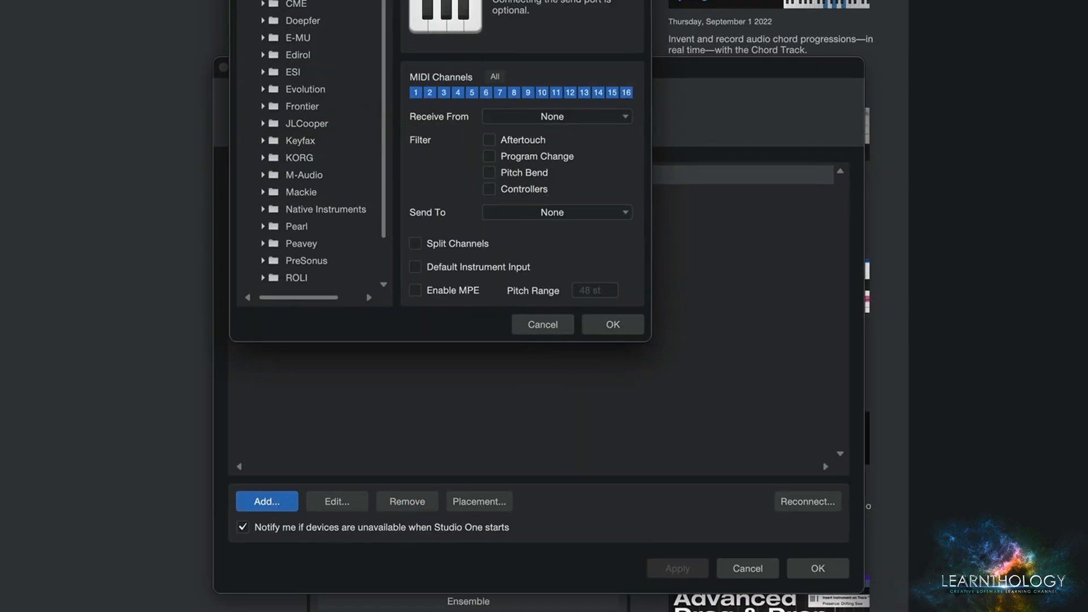
left_click(342, 194)
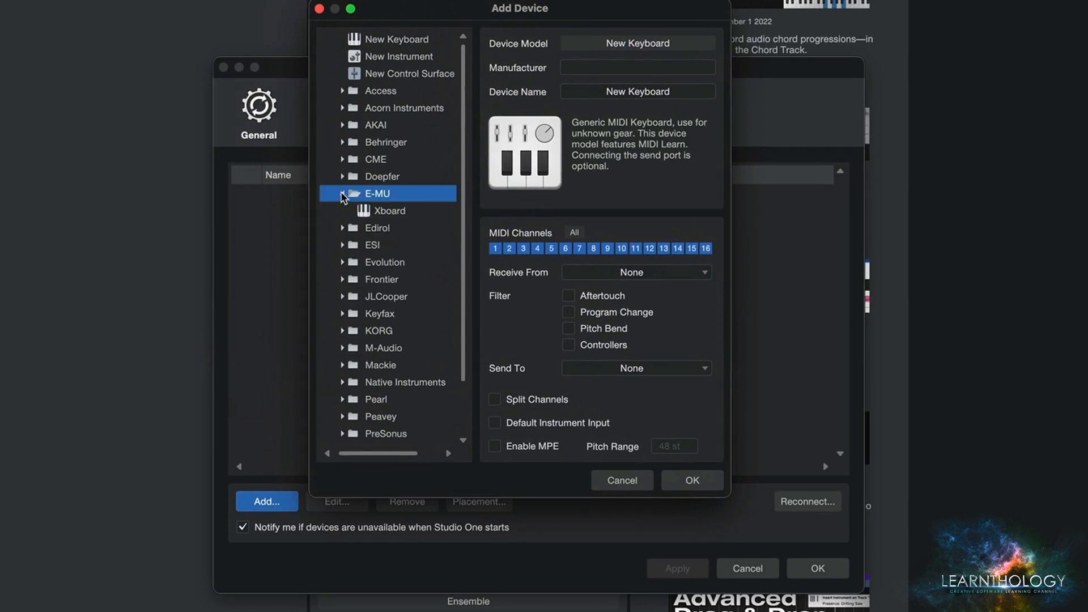
left_click(342, 194)
left_click(342, 227)
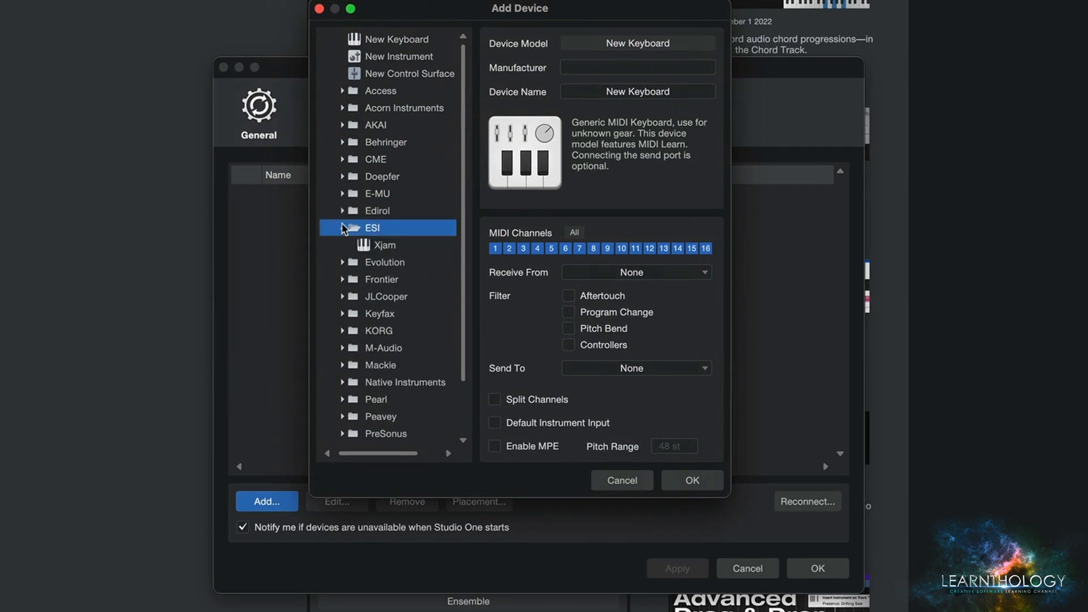
left_click(343, 227)
left_click(342, 261)
left_click(342, 262)
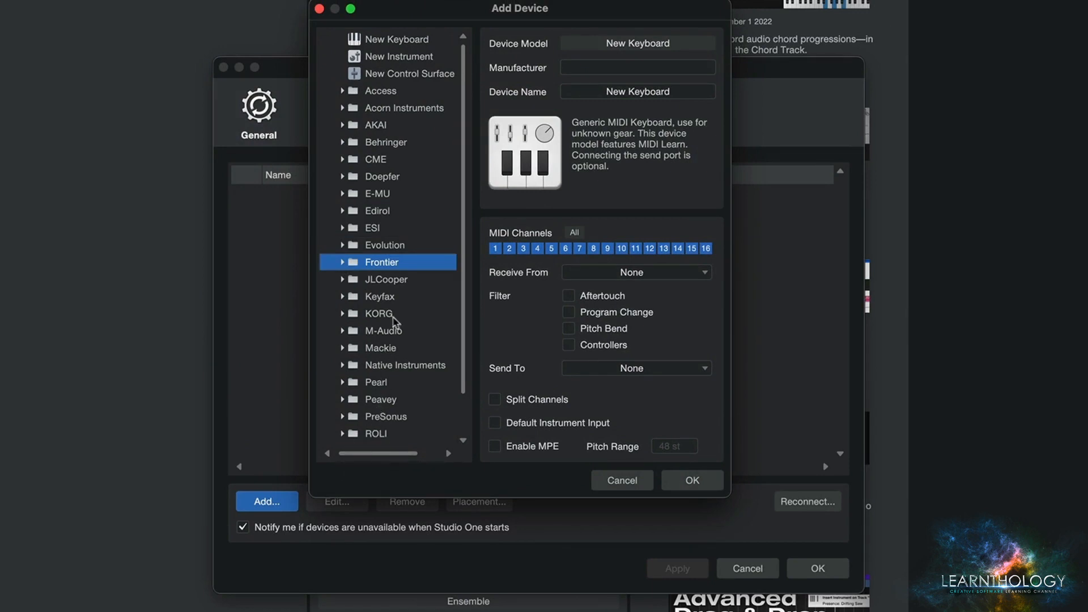
- Choose the New Keyboard model, set the manufacturer to Novation, and name the device with the owner's first name in possessive form plus Impulse
left_click(405, 42)
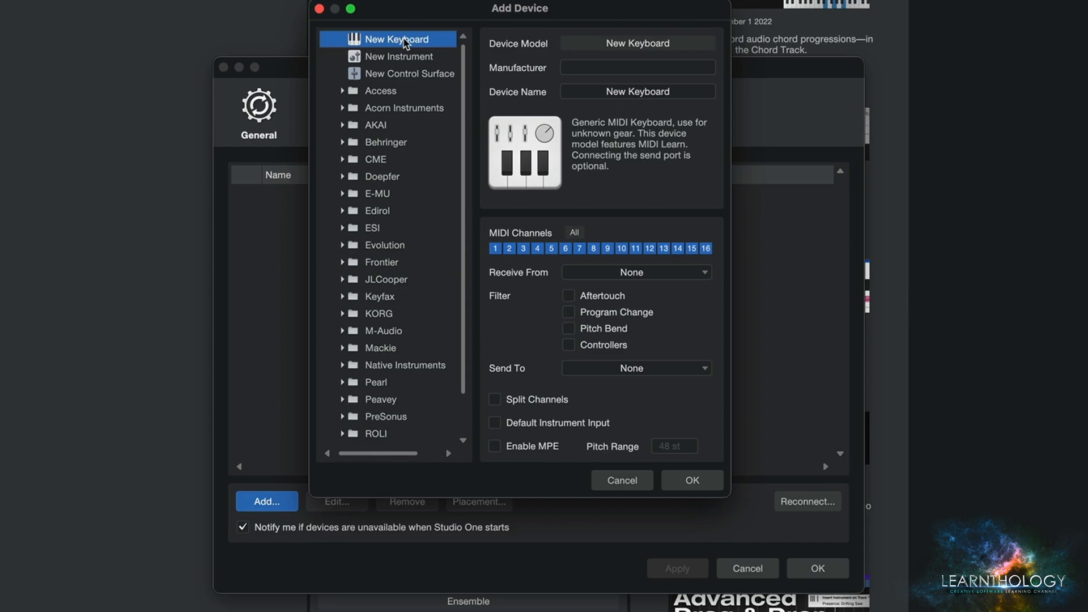
left_click(403, 54)
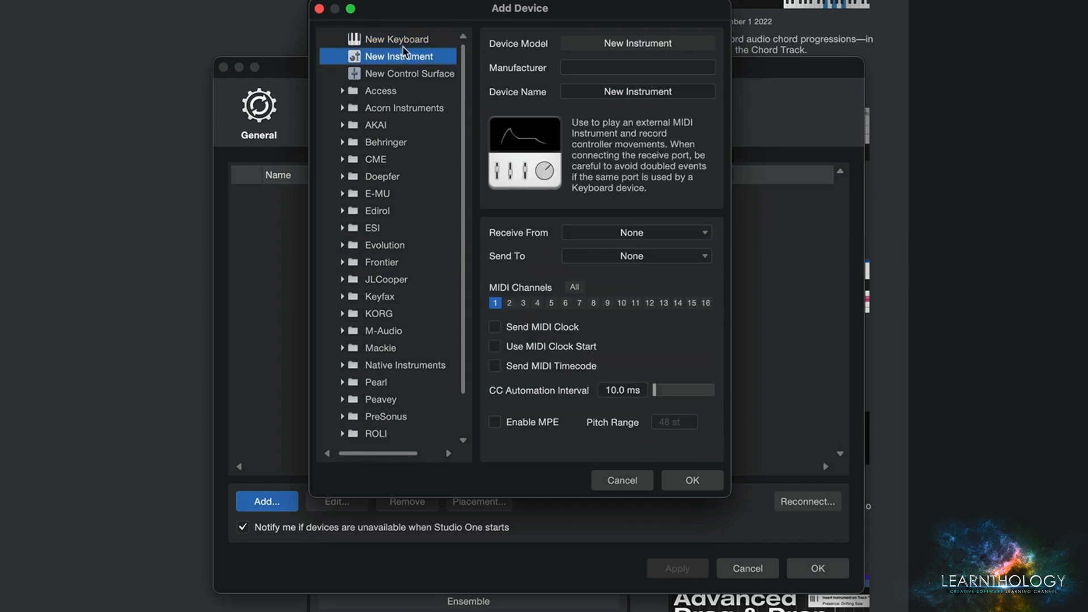
left_click(407, 39)
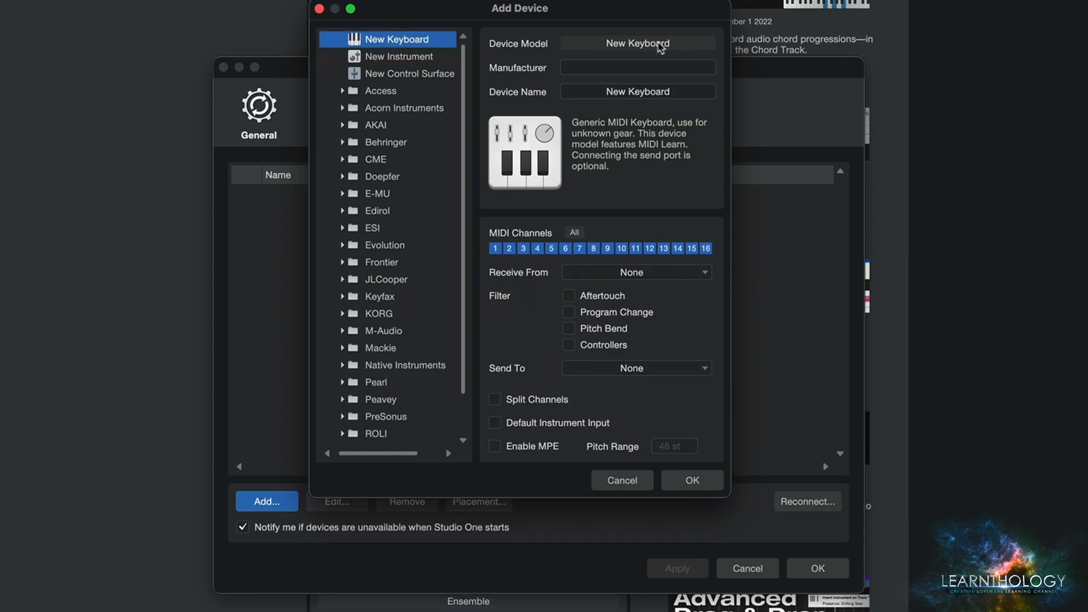
left_click(602, 71)
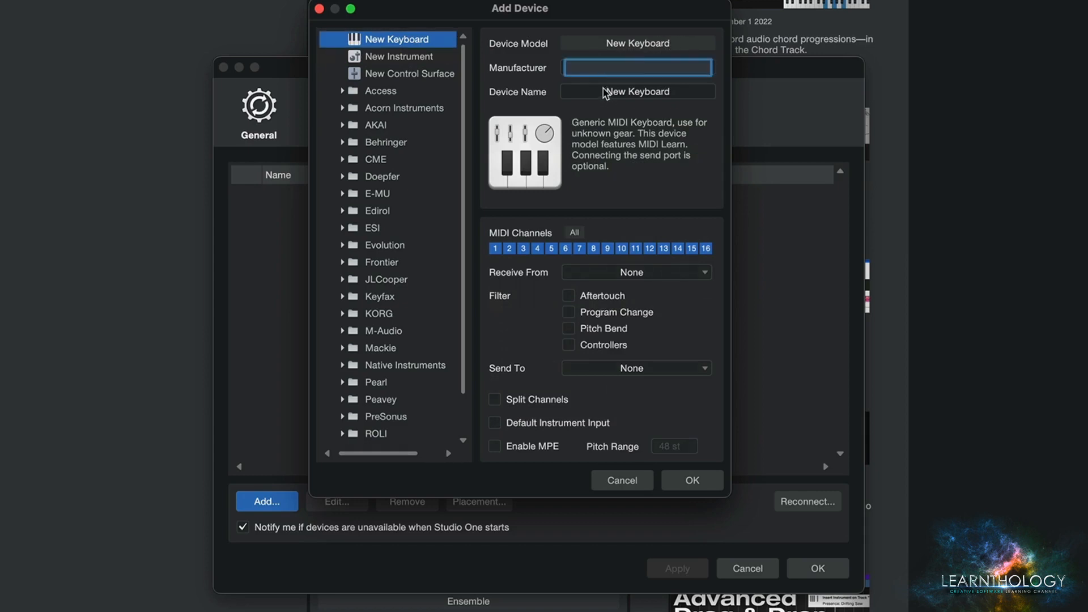
type("Novation")
key("Tab")
type("Eli's N")
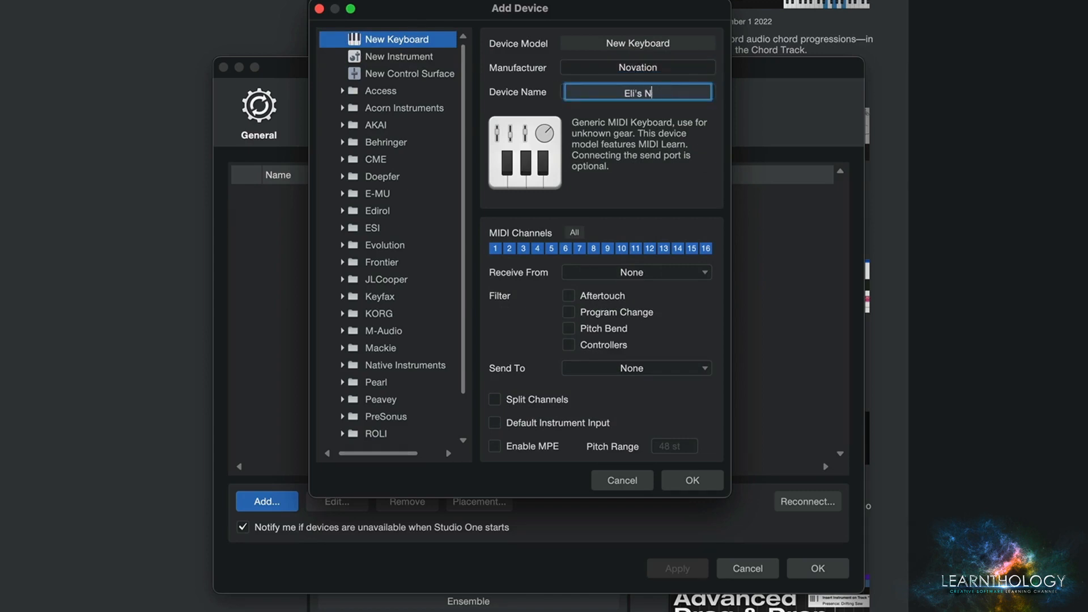
key("BackSpace")
type("Impulse")
- Try limiting the new keyboard to MIDI channels 1 and 2, and select all channels again
left_click(576, 233)
left_click(576, 234)
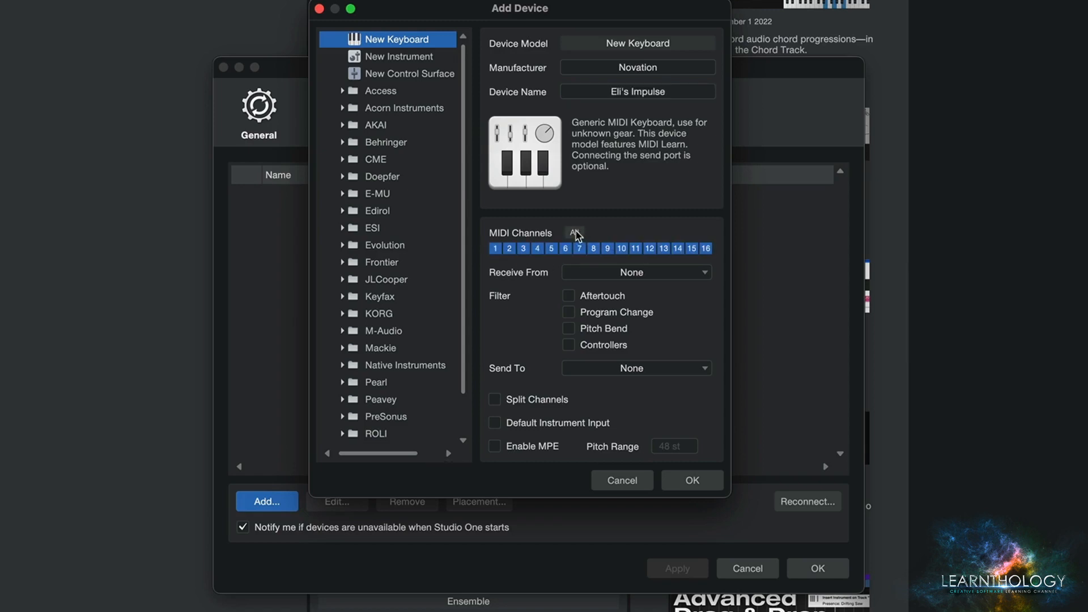
left_click(576, 233)
left_click(494, 248)
left_click(509, 248)
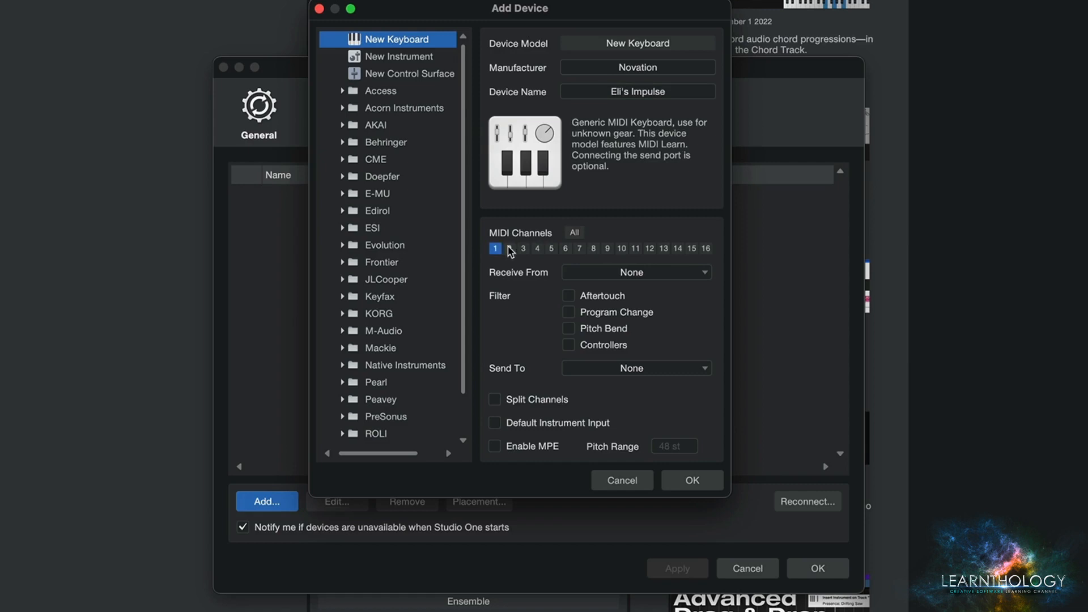
left_click(575, 234)
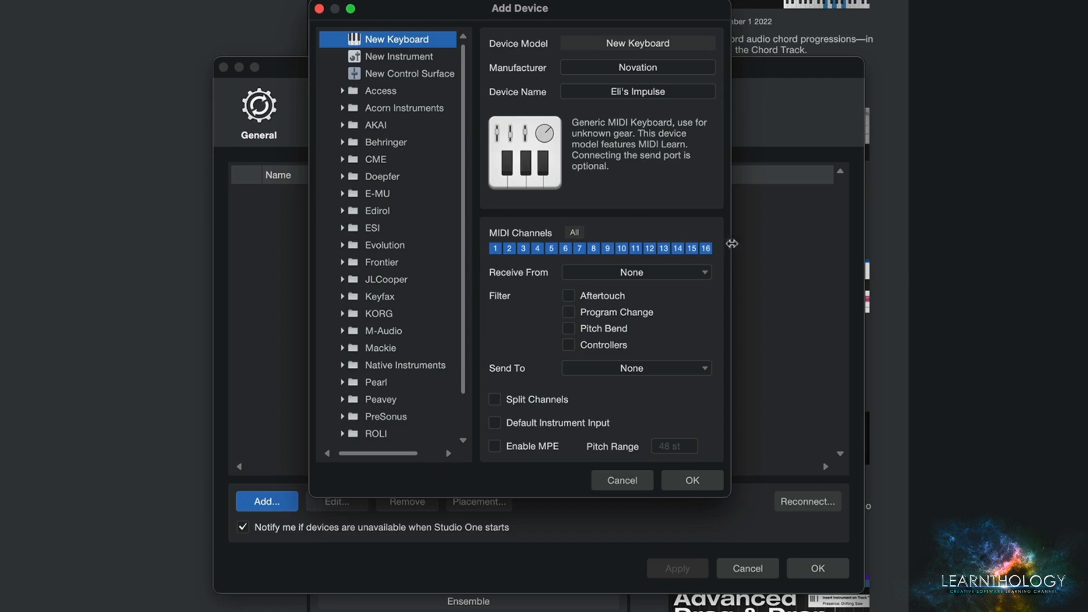
- Set the keyboard to receive from the Impulse Impulse port and turn on the Pitch Bend filter
left_click(650, 278)
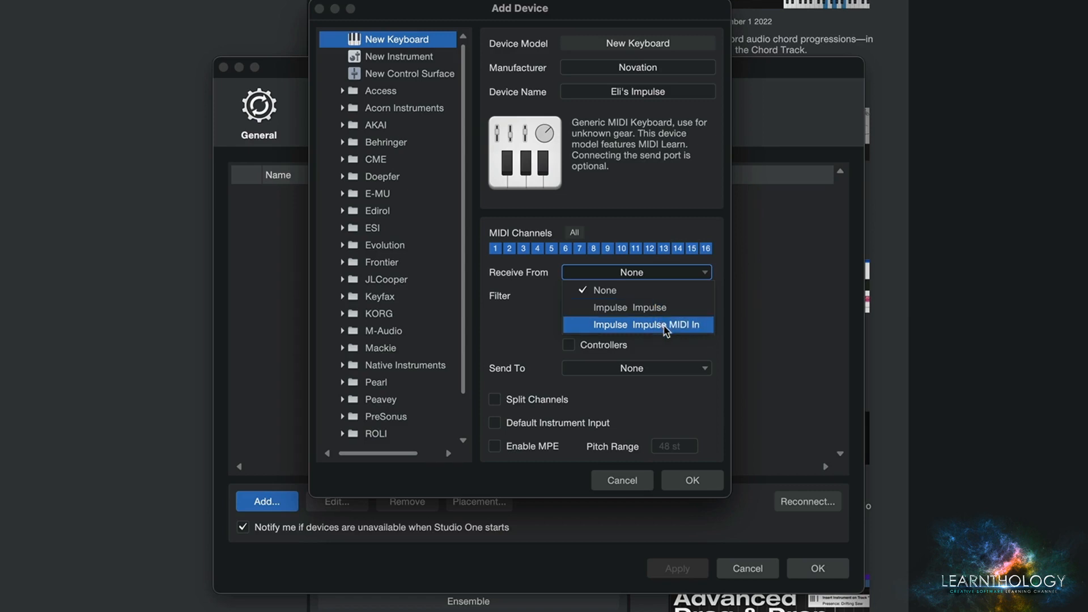
left_click(652, 308)
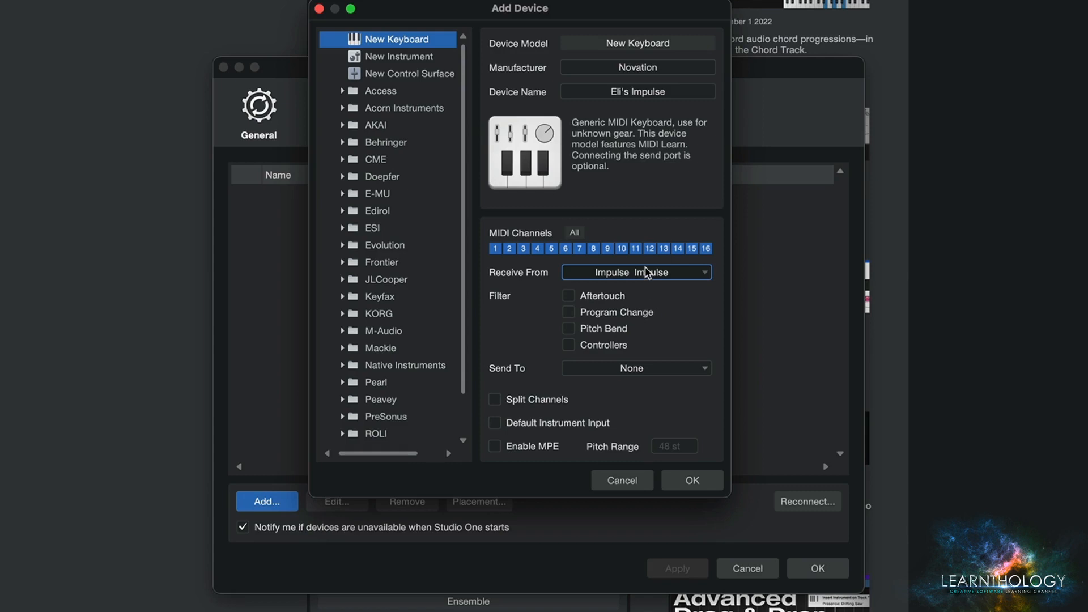
left_click(570, 329)
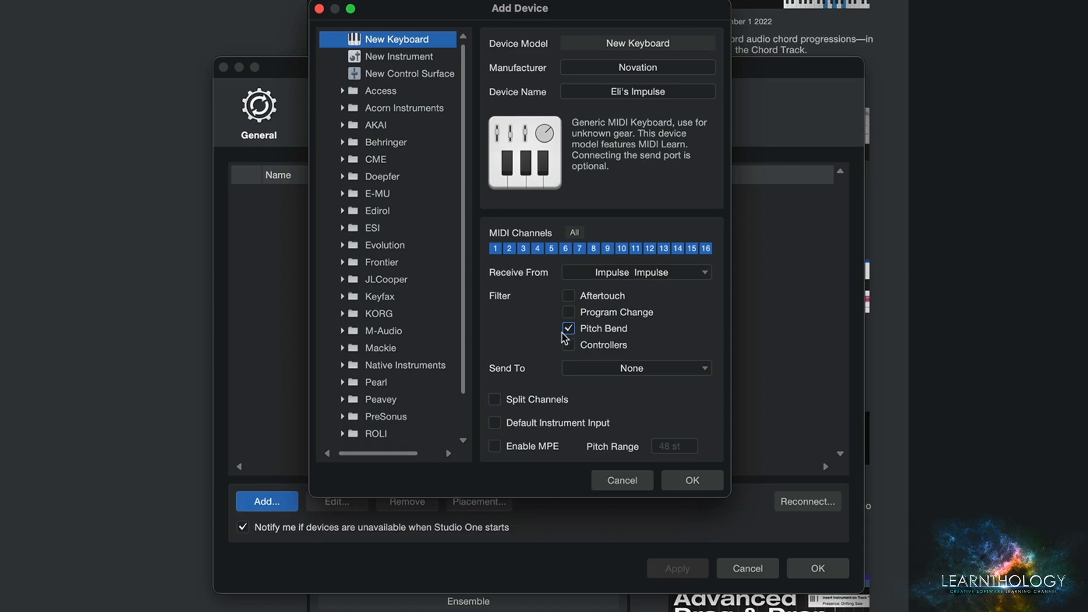
- Examine the available Send To ports for the new keyboard, leaving the setting at None
left_click(638, 371)
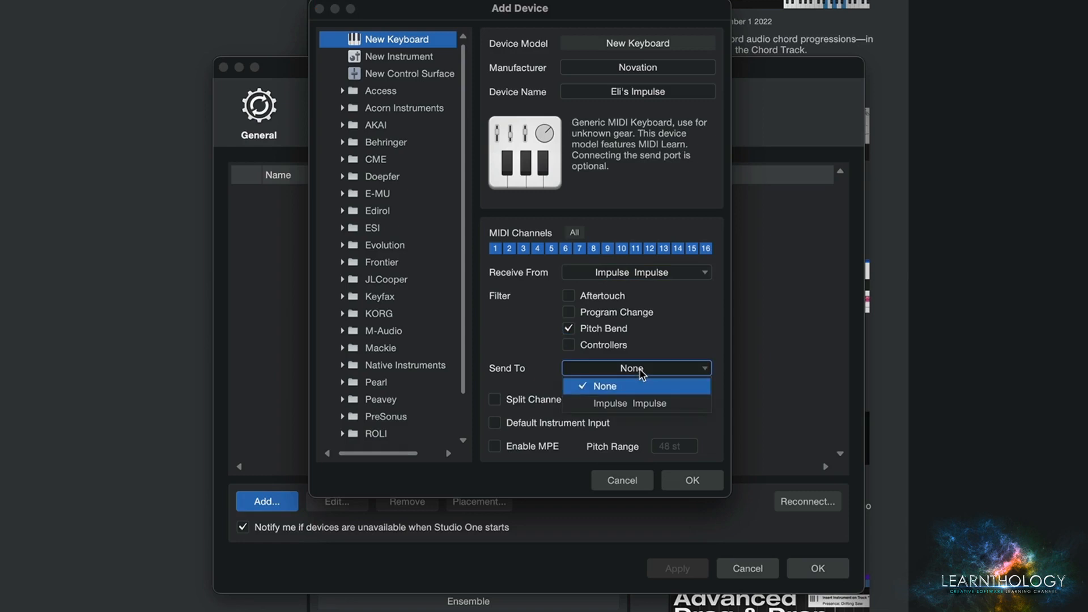
left_click(666, 349)
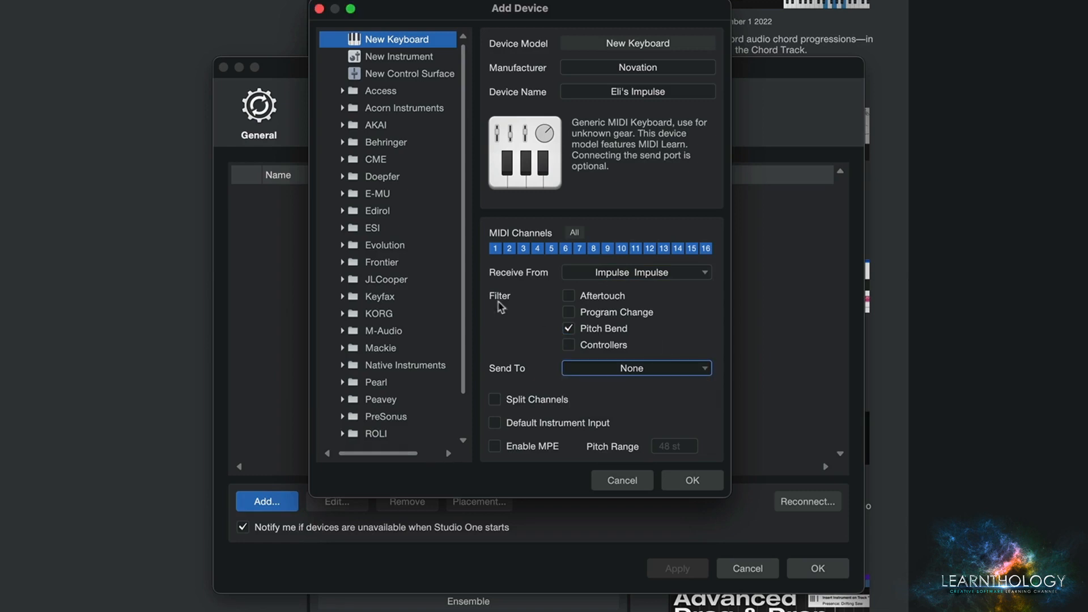
left_click(605, 373)
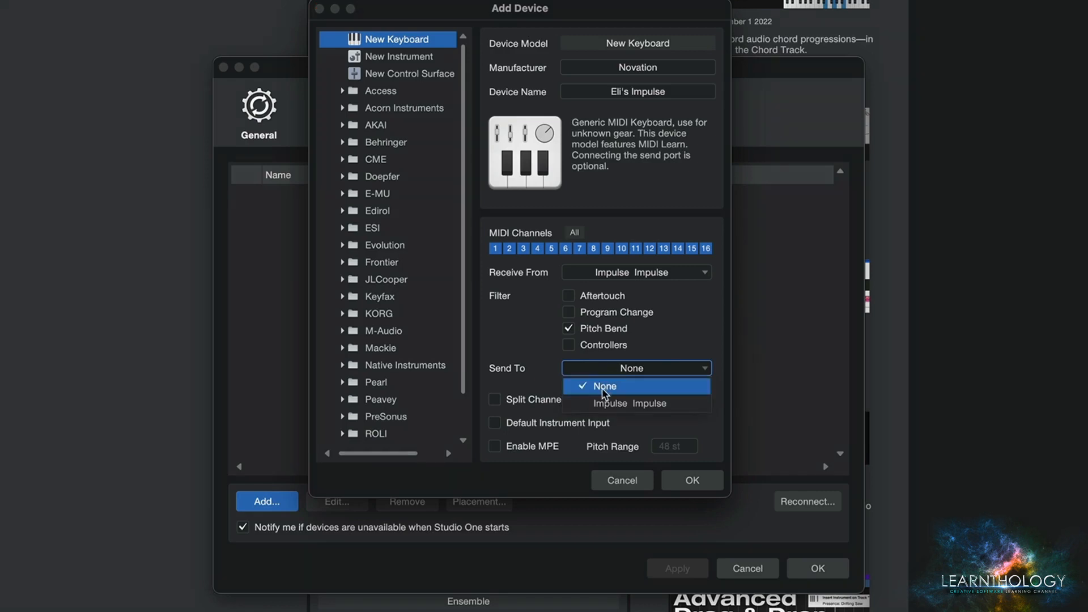
left_click(650, 354)
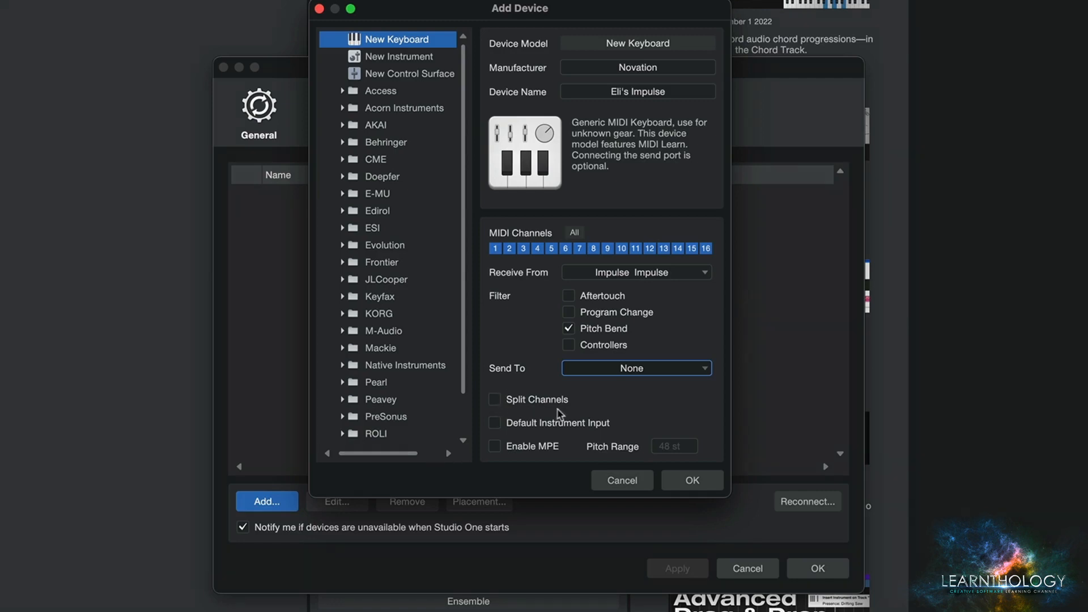
- Make the keyboard the default instrument input, switch MPE on and back off, and confirm the device and the preferences
left_click(495, 423)
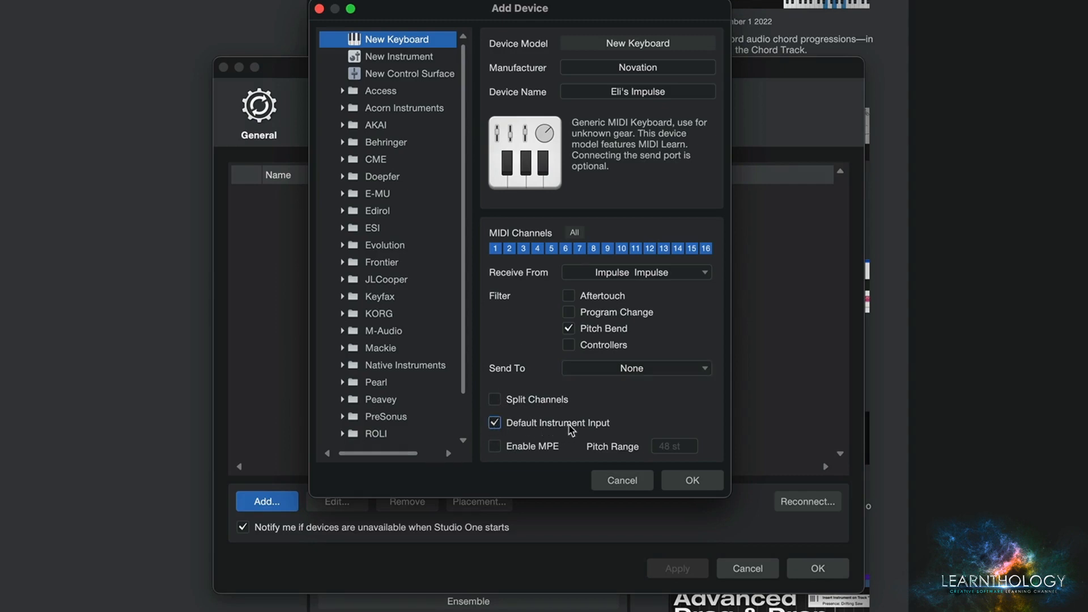
left_click(494, 447)
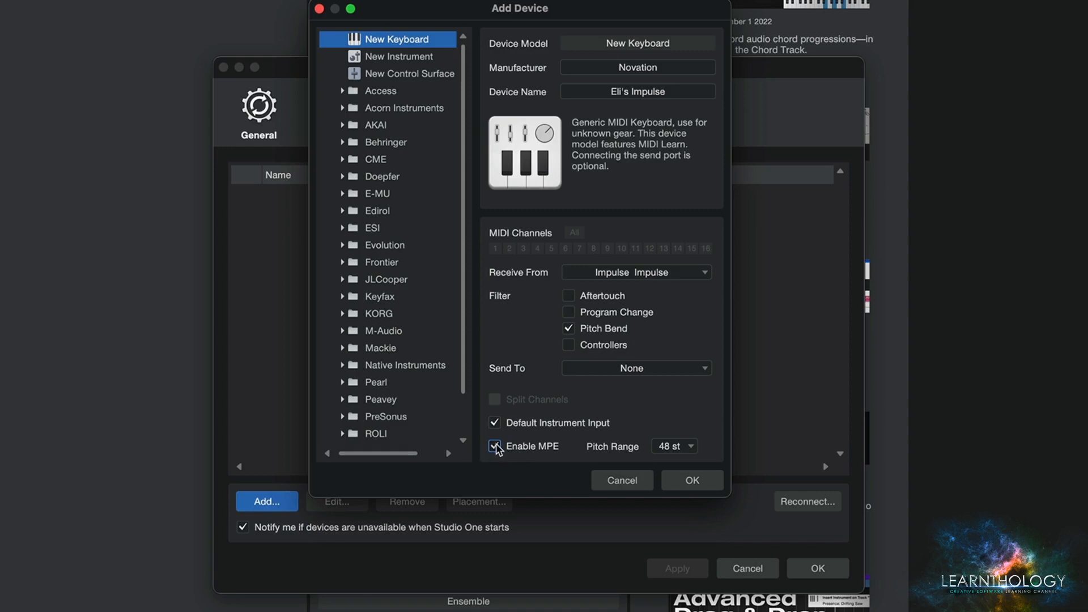
left_click(495, 447)
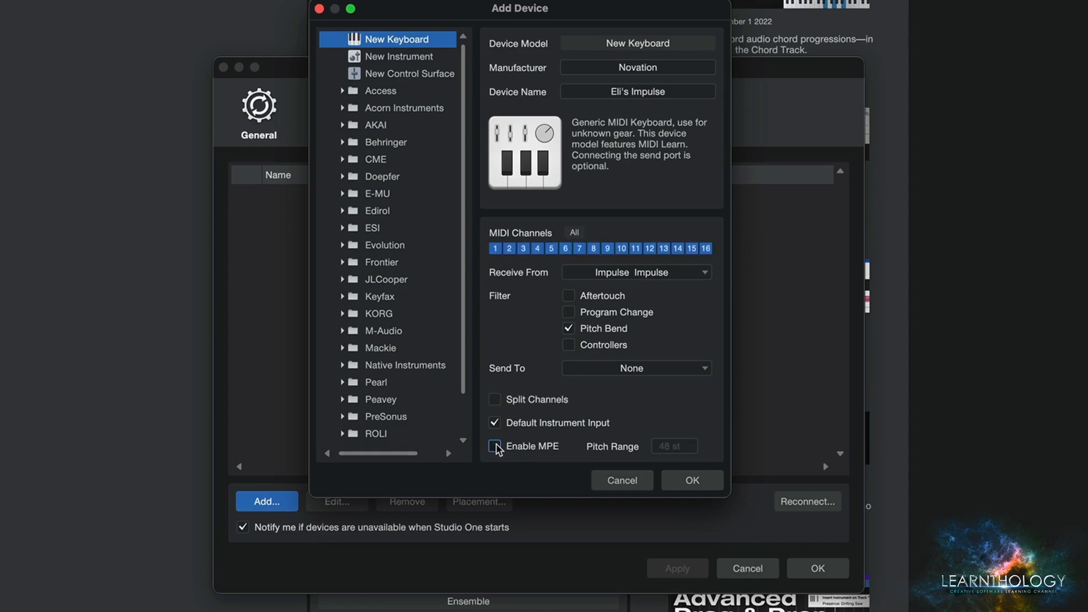
left_click(693, 480)
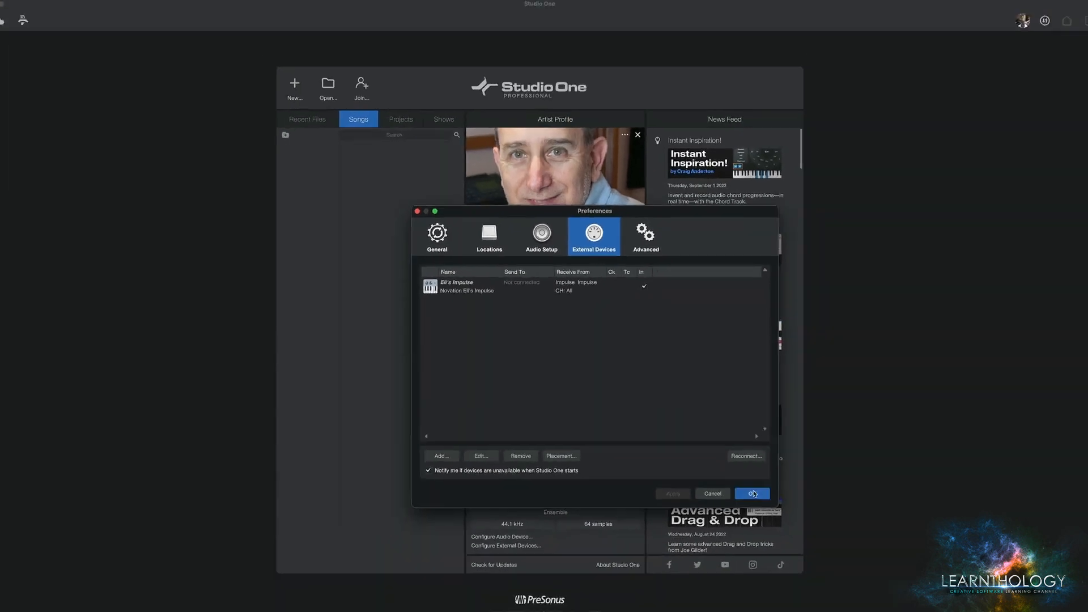
left_click(753, 493)
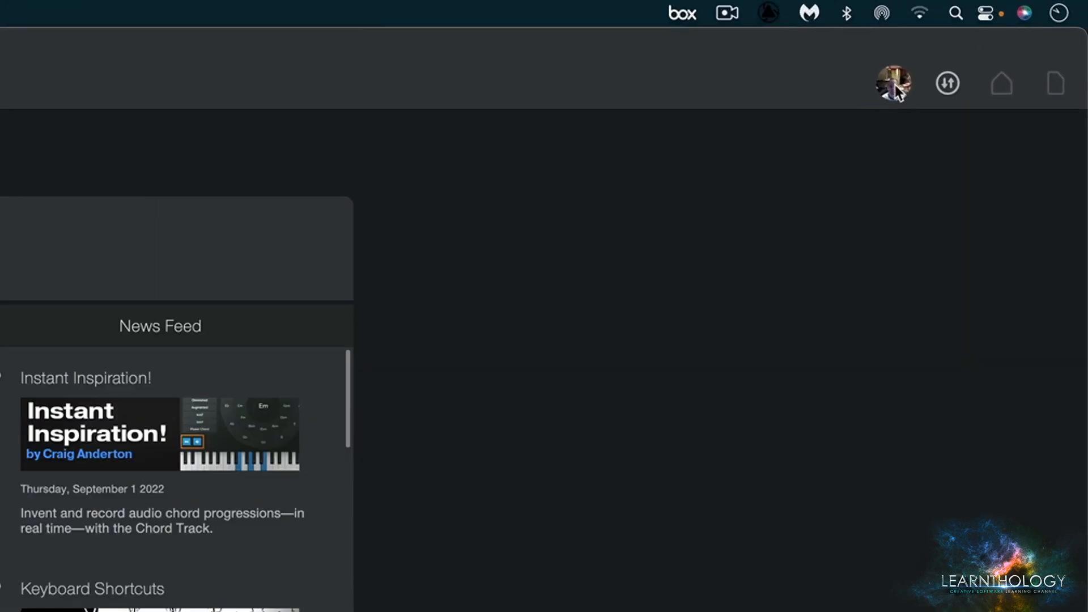
- View the user account options and the list of transfers from the start page, and close the list
left_click(1022, 21)
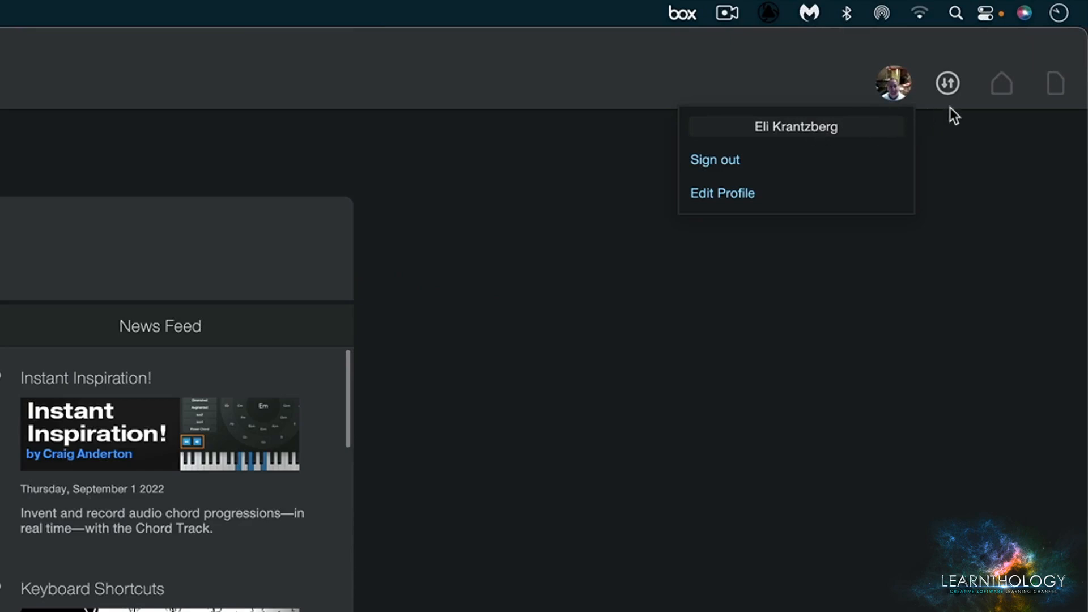
left_click(950, 88)
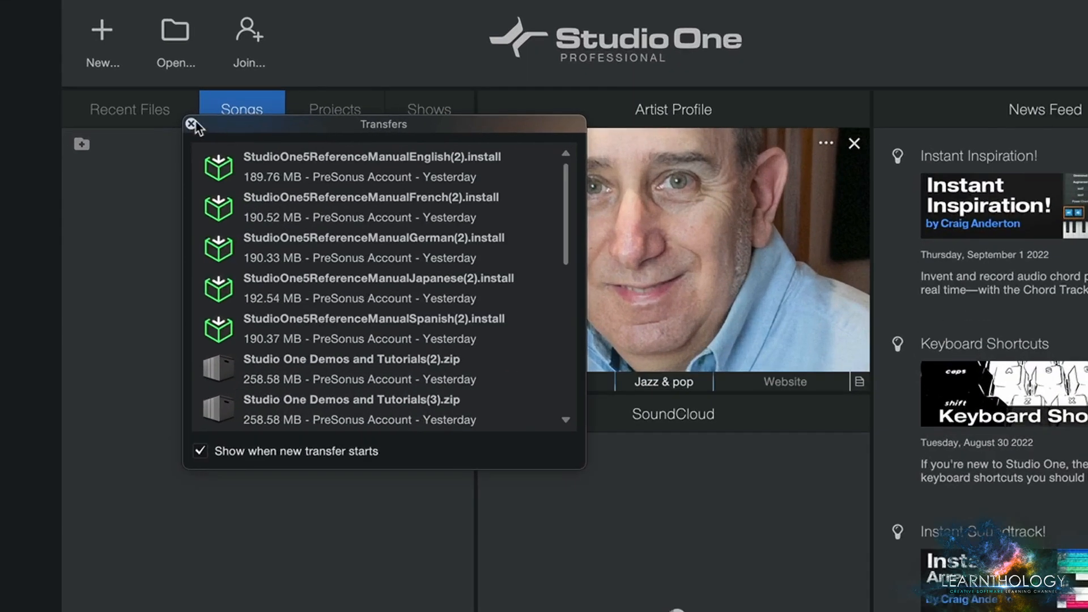
left_click(191, 124)
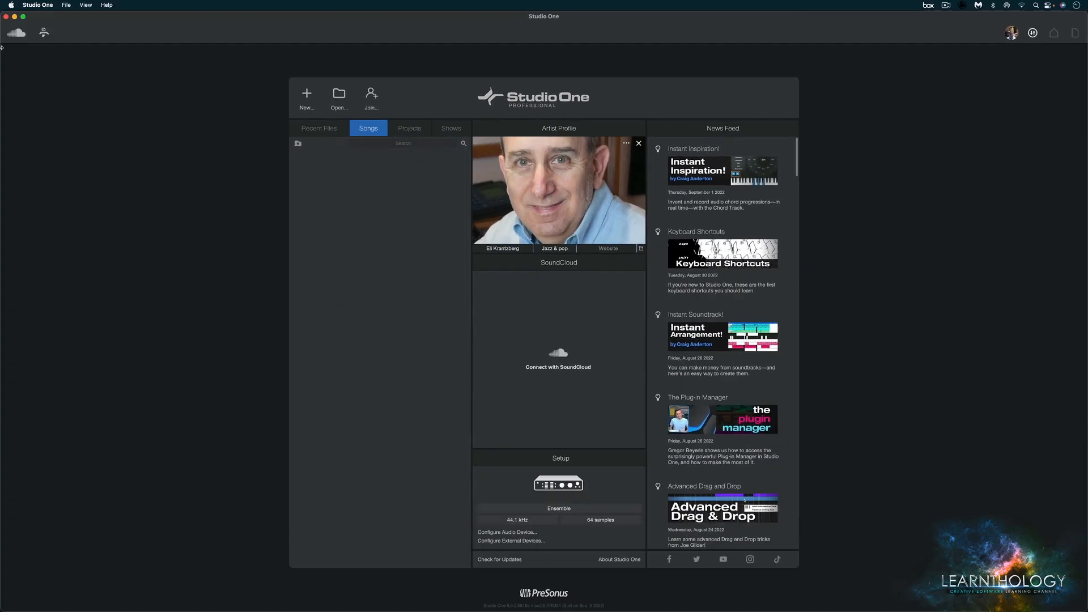
- View the Macro Organizer and the SoundCloud Client, closing each window again
left_click(44, 32)
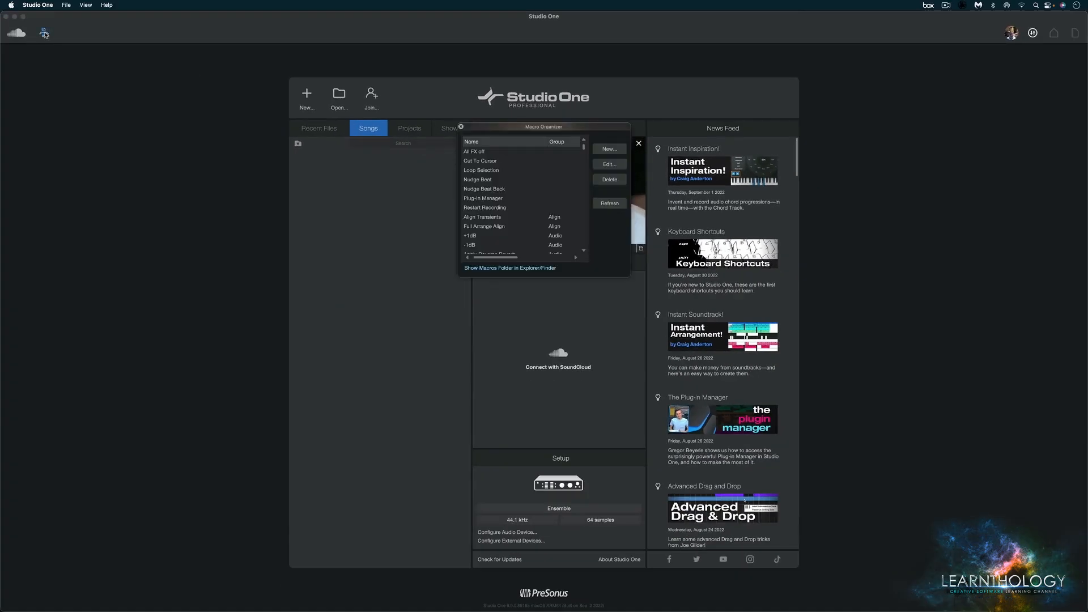
left_click(460, 128)
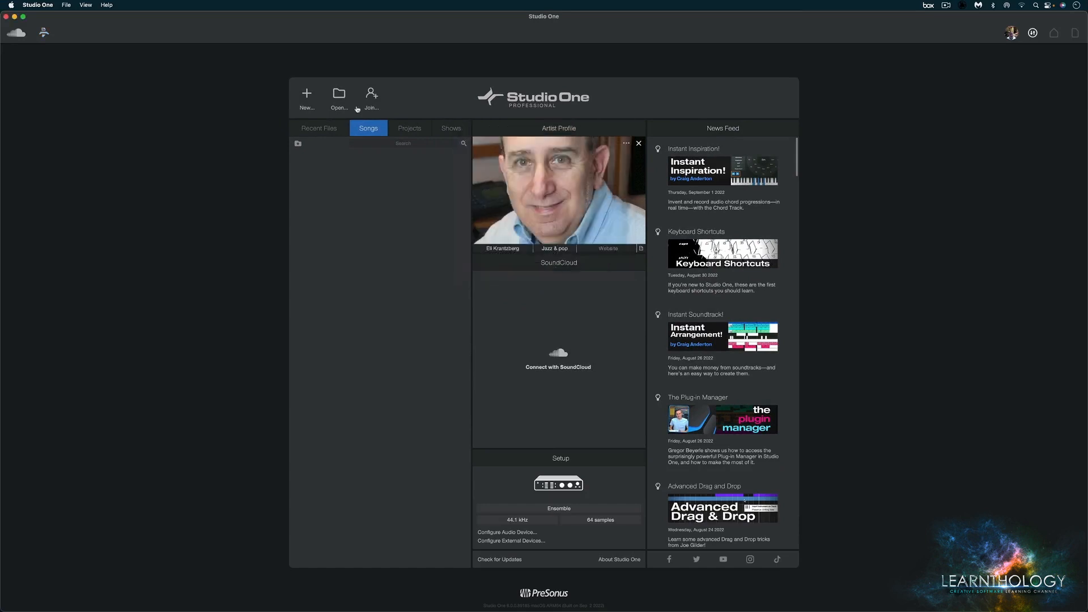
left_click(16, 33)
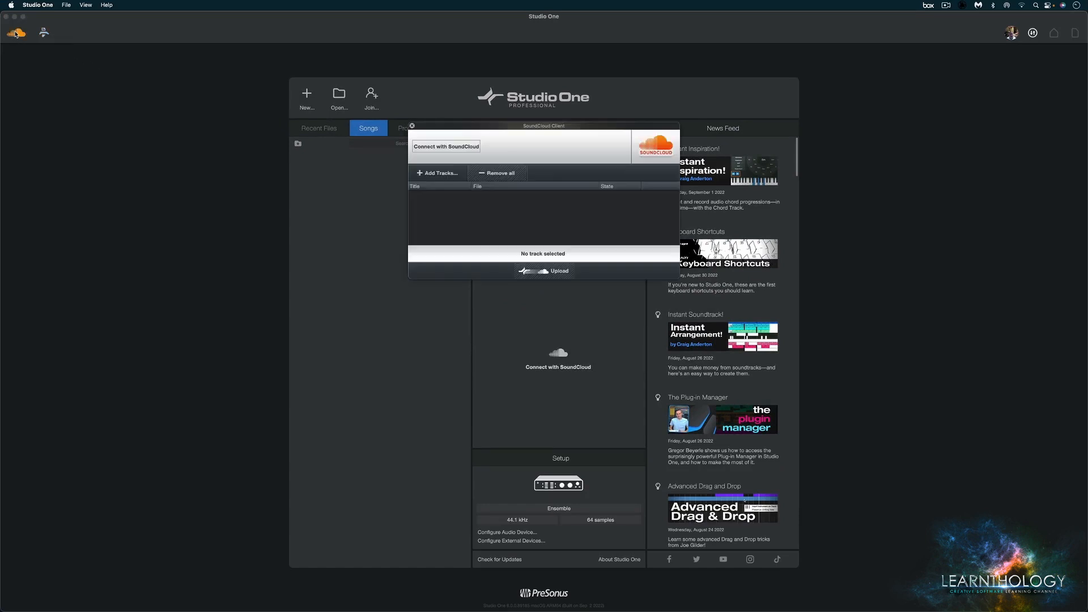
left_click(412, 125)
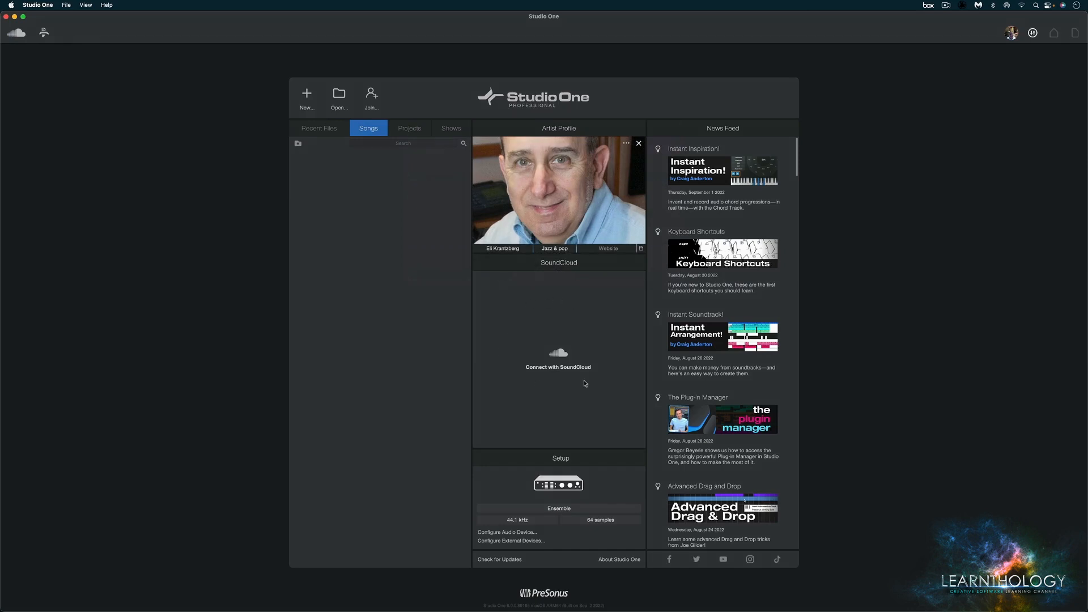